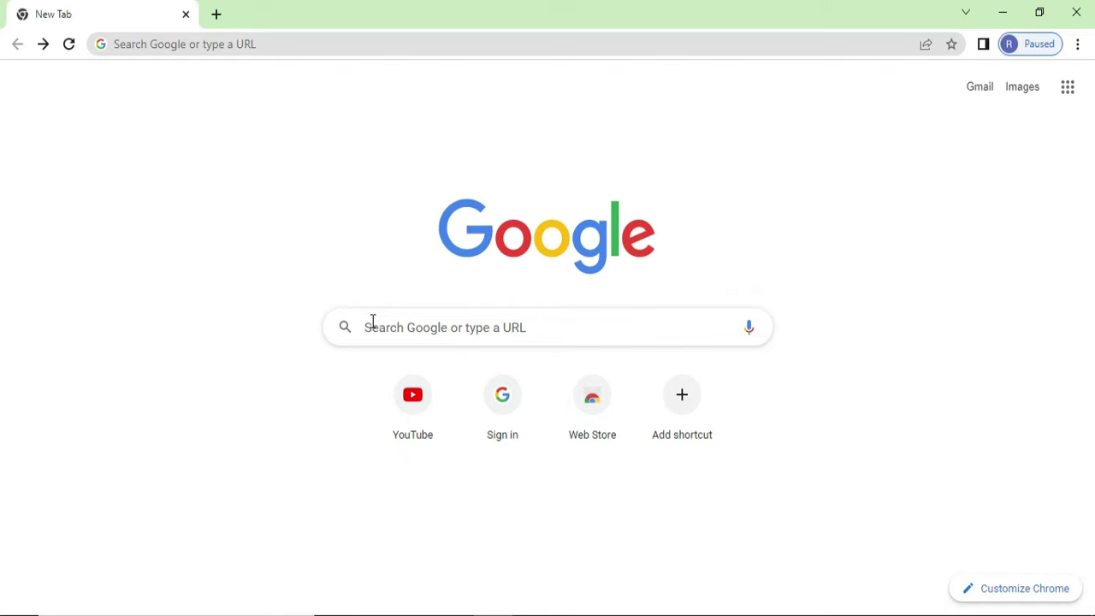
# Step: Search Google for 'oracle express edition download' and open the Oracle Database XE Downloads result
pyautogui.click(371, 321)
pyautogui.write('o')
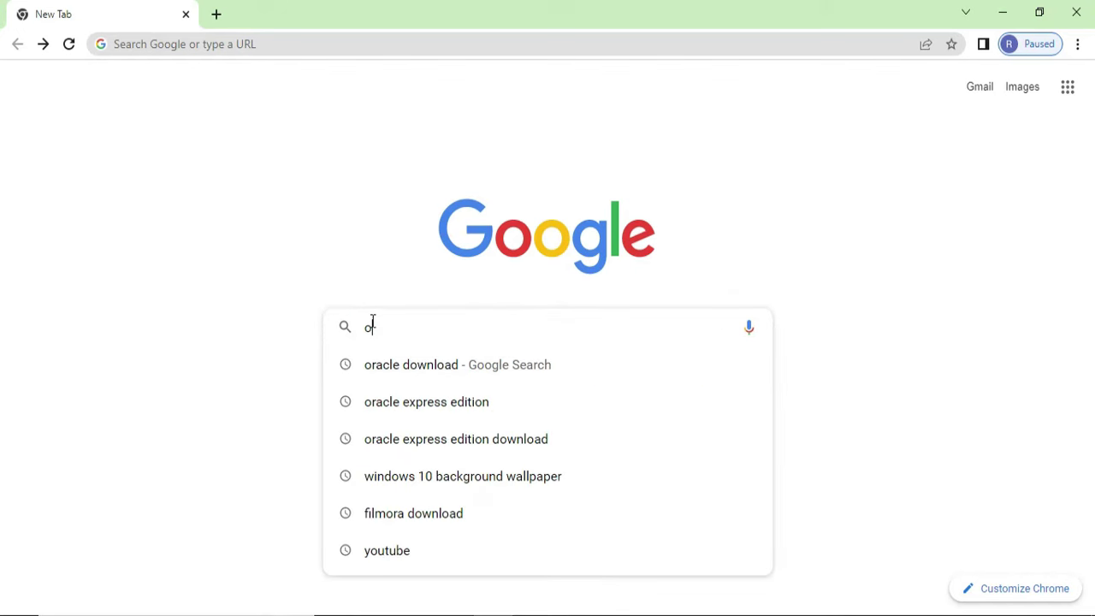
pyautogui.write('racle')
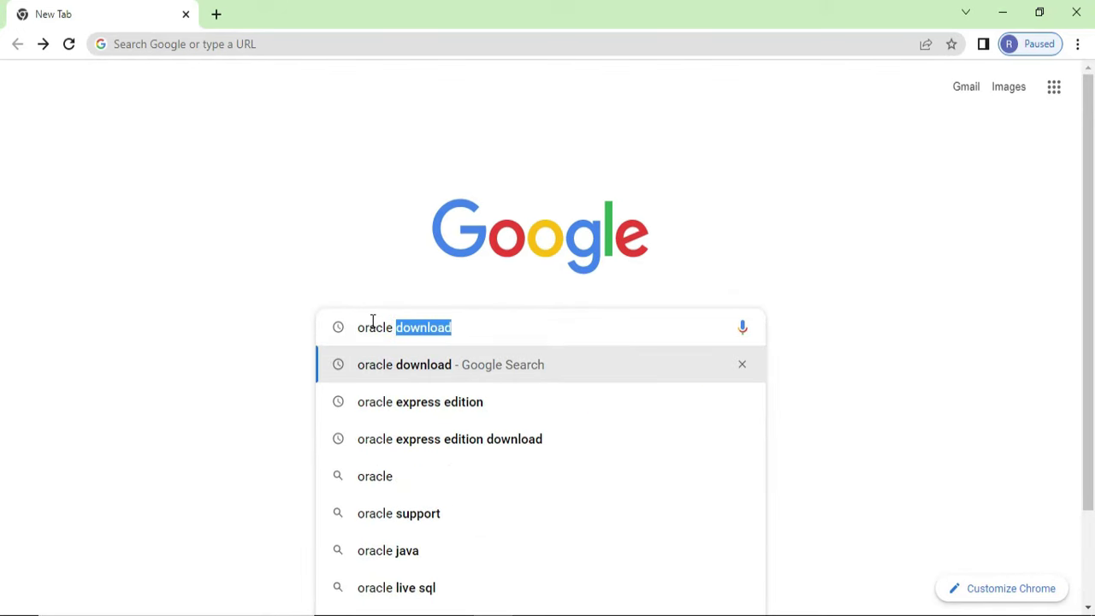
pyautogui.press('Down')
pyautogui.press('Down')
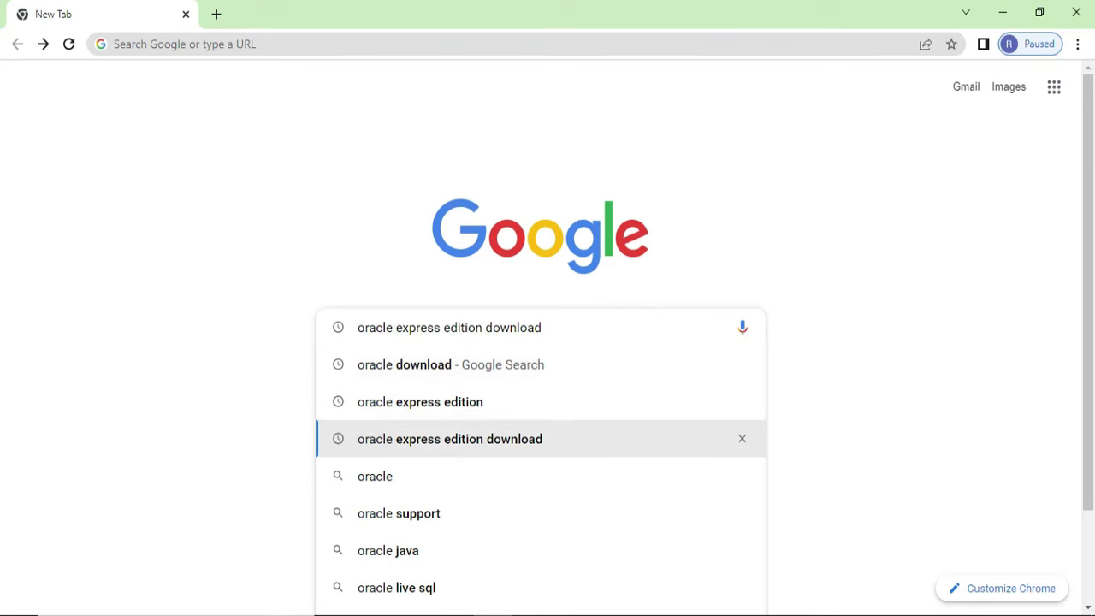
pyautogui.press('Return')
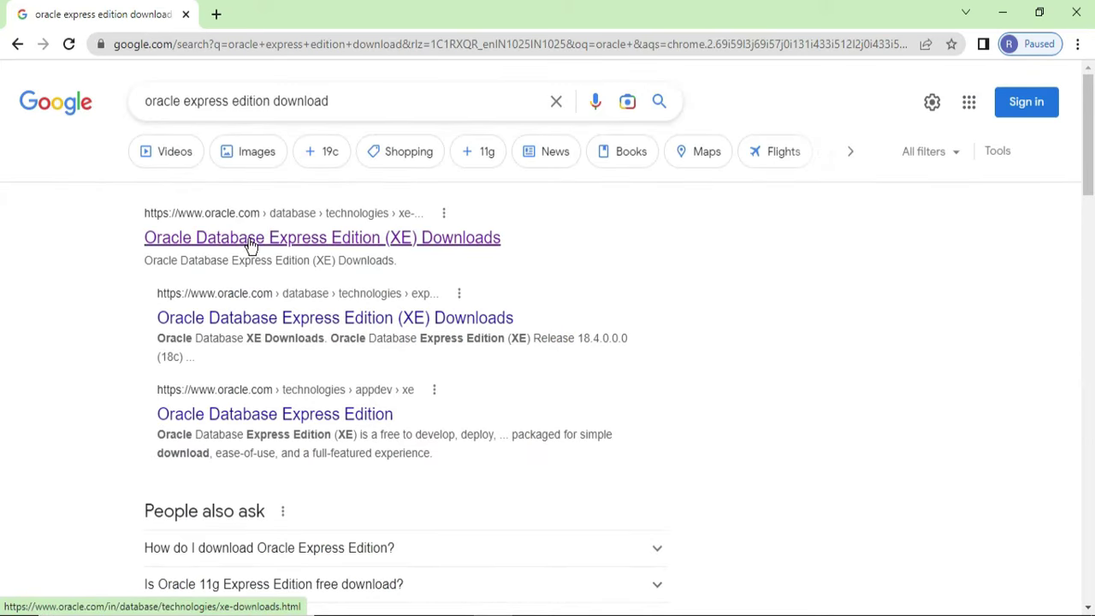
pyautogui.click(251, 239)
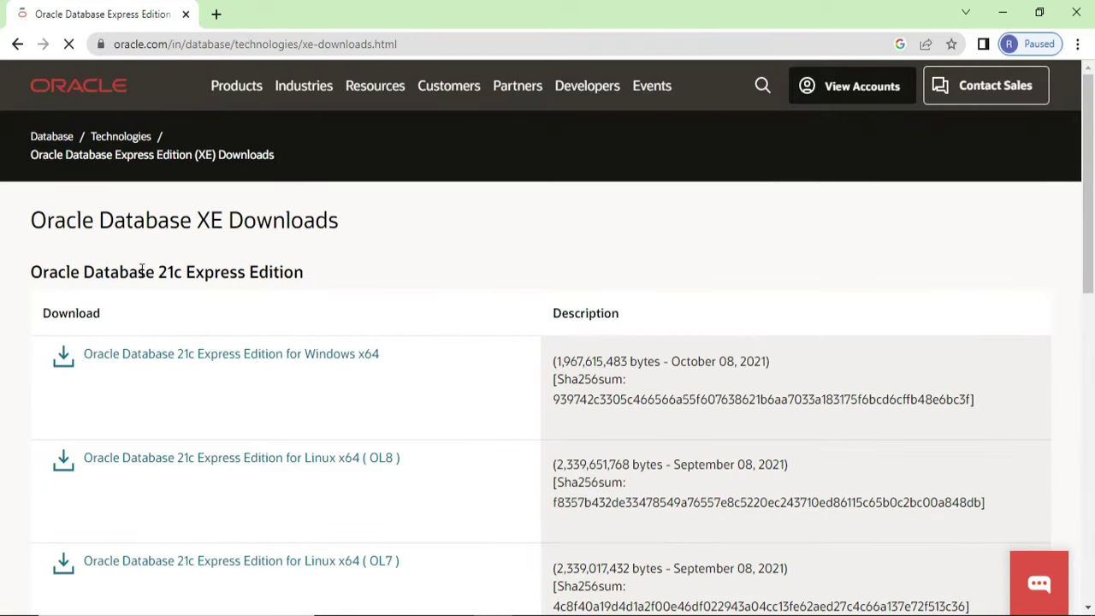
# Step: Download Oracle Database 21c Express Edition for Windows x64 (OracleXE213_Win64.zip)
pyautogui.scroll(-2, 227, 484)
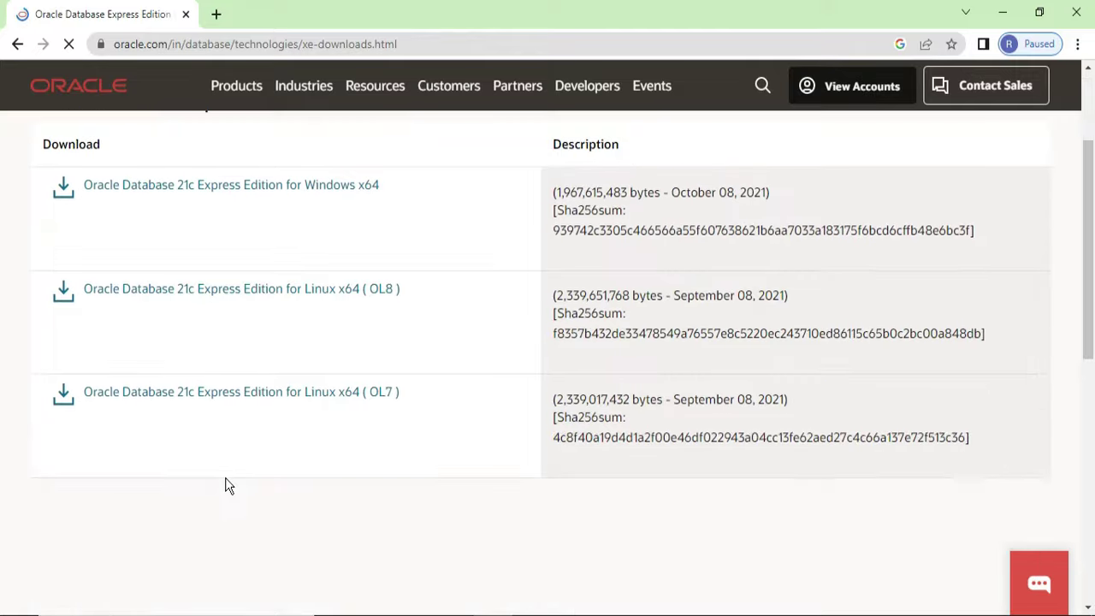
pyautogui.scroll(-1, 357, 506)
pyautogui.scroll(1, 355, 500)
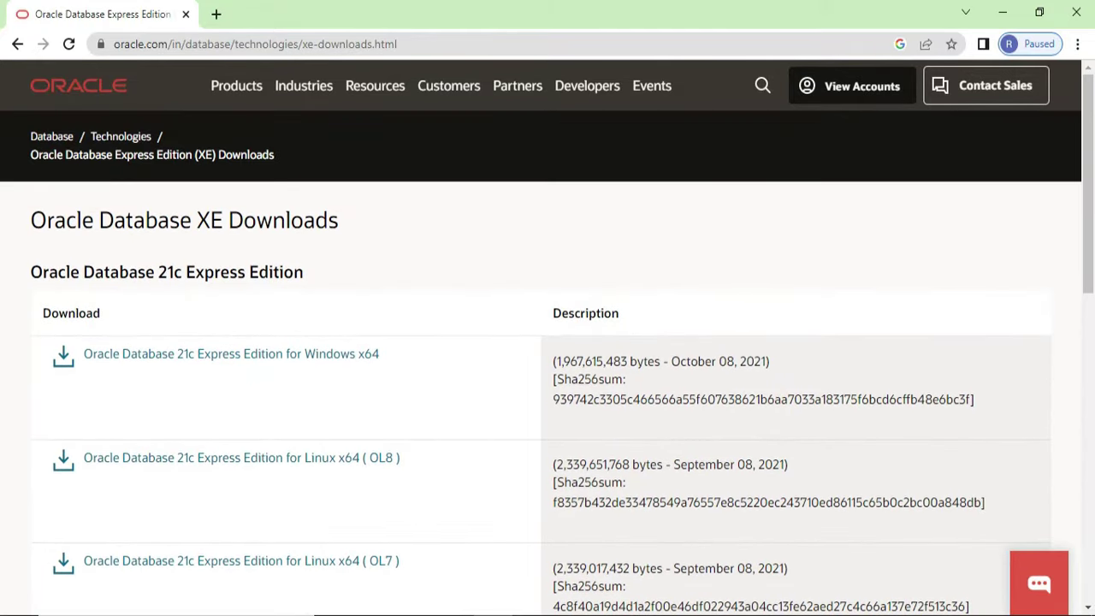
pyautogui.moveTo(318, 265); pyautogui.dragTo(28, 276)
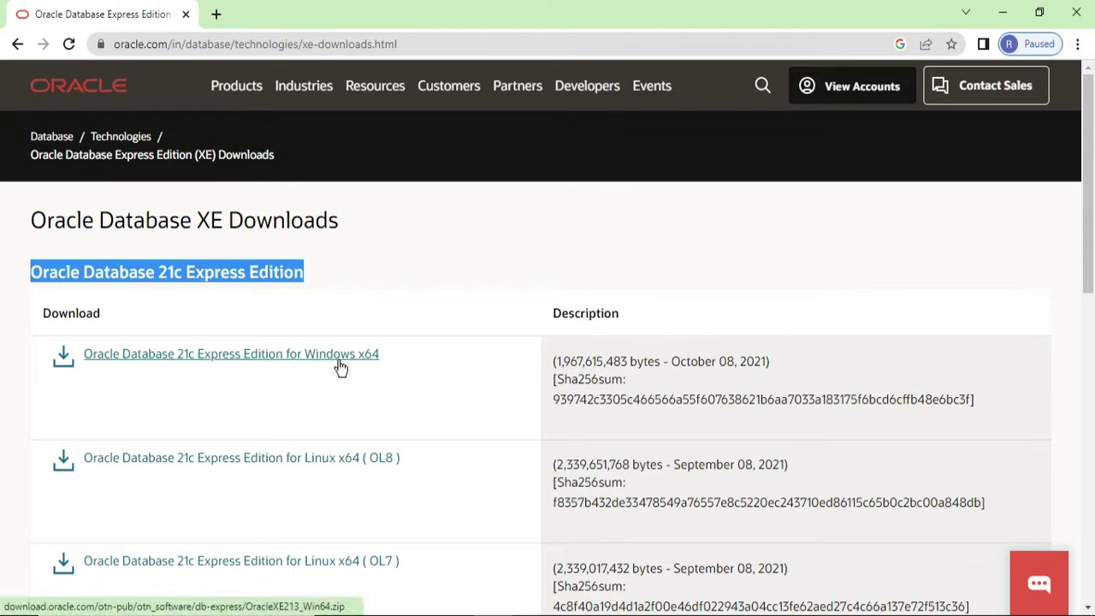
pyautogui.click(315, 360)
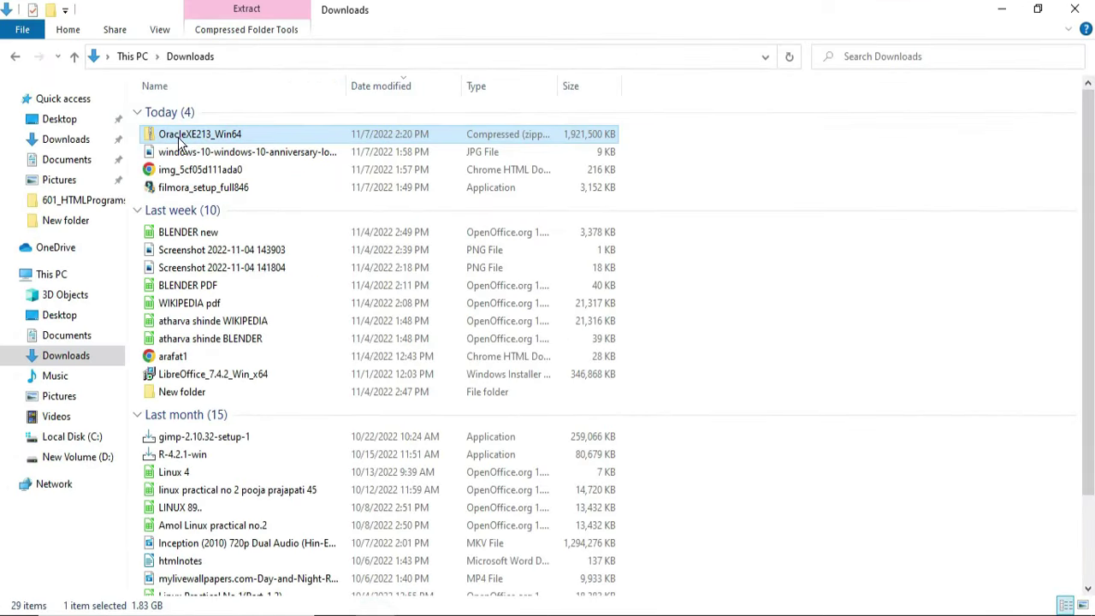
# Step: Extract OracleXE213_Win64.zip into its suggested folder in Downloads
pyautogui.doubleClick(180, 142)
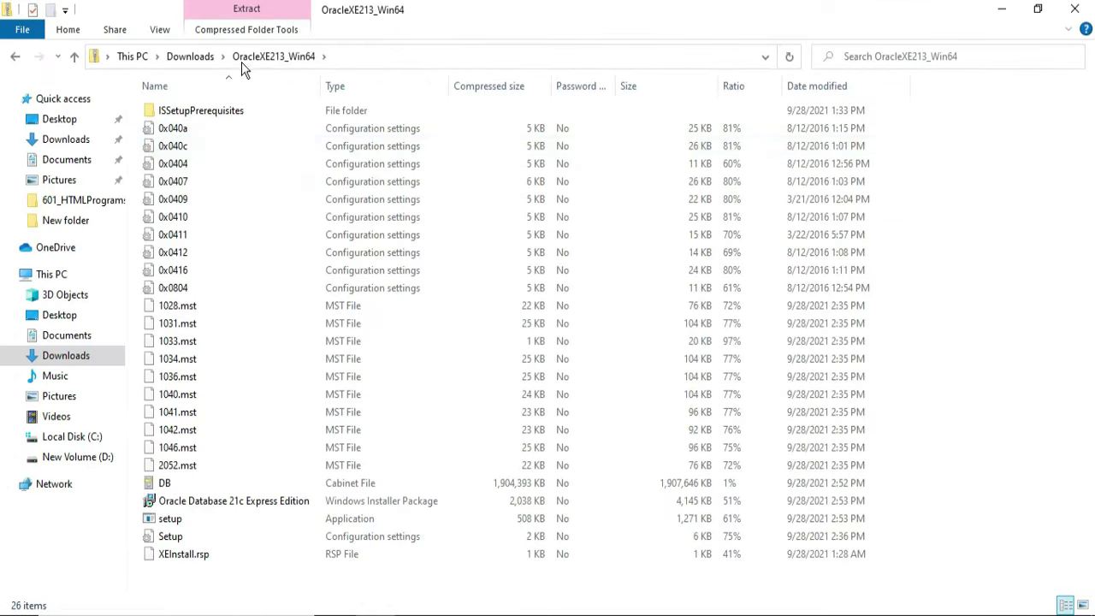
pyautogui.click(178, 53)
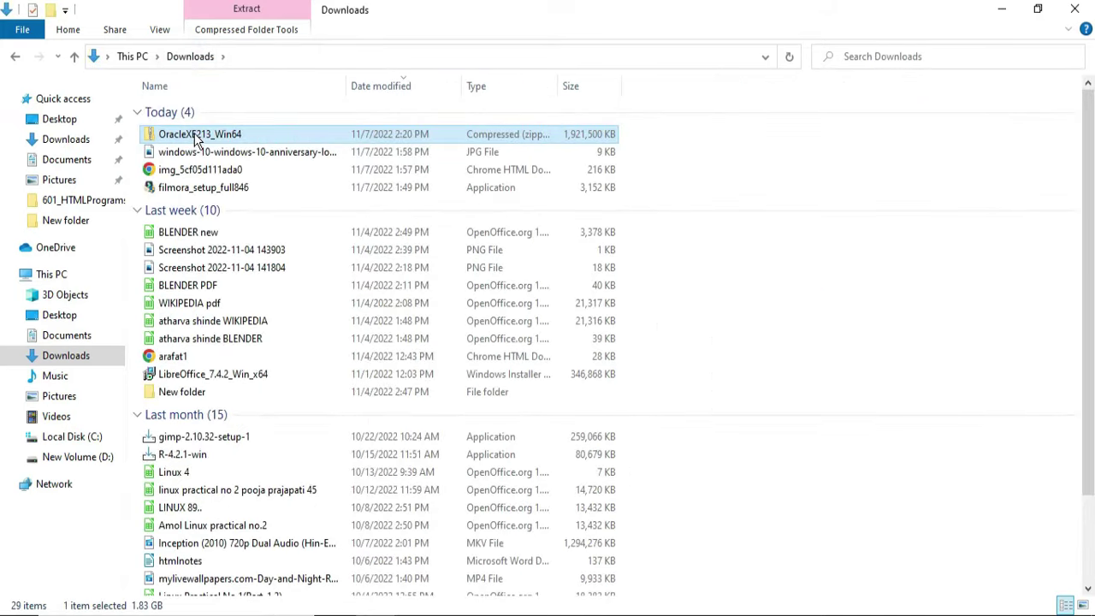
pyautogui.rightClick(197, 139)
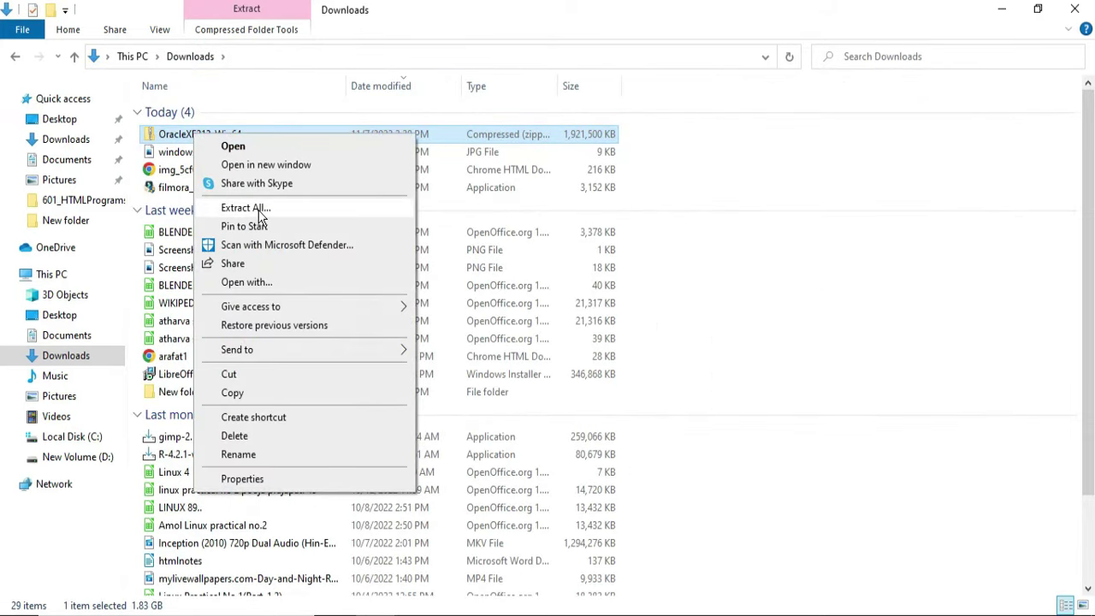
pyautogui.click(256, 211)
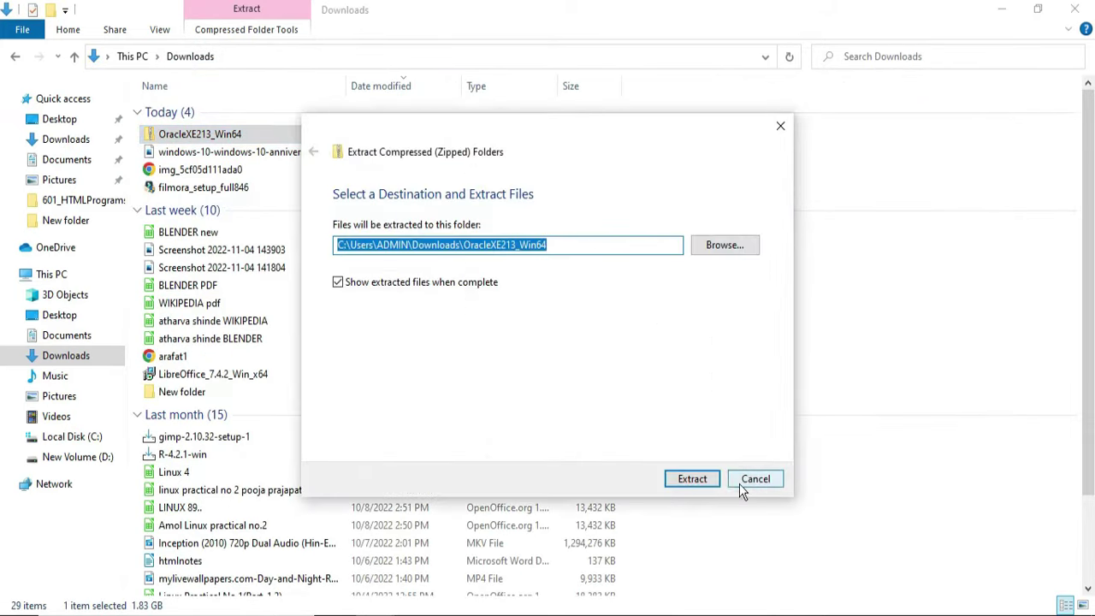
pyautogui.click(703, 484)
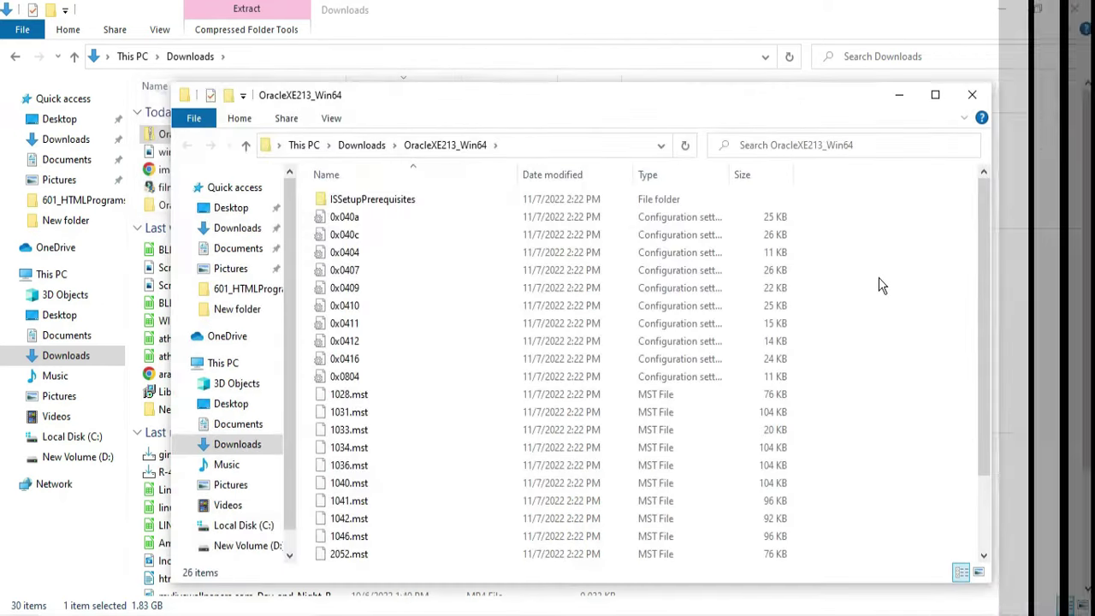
# Step: Run setup from the extracted OracleXE213_Win64 folder and move past the installer's welcome page
pyautogui.click(934, 95)
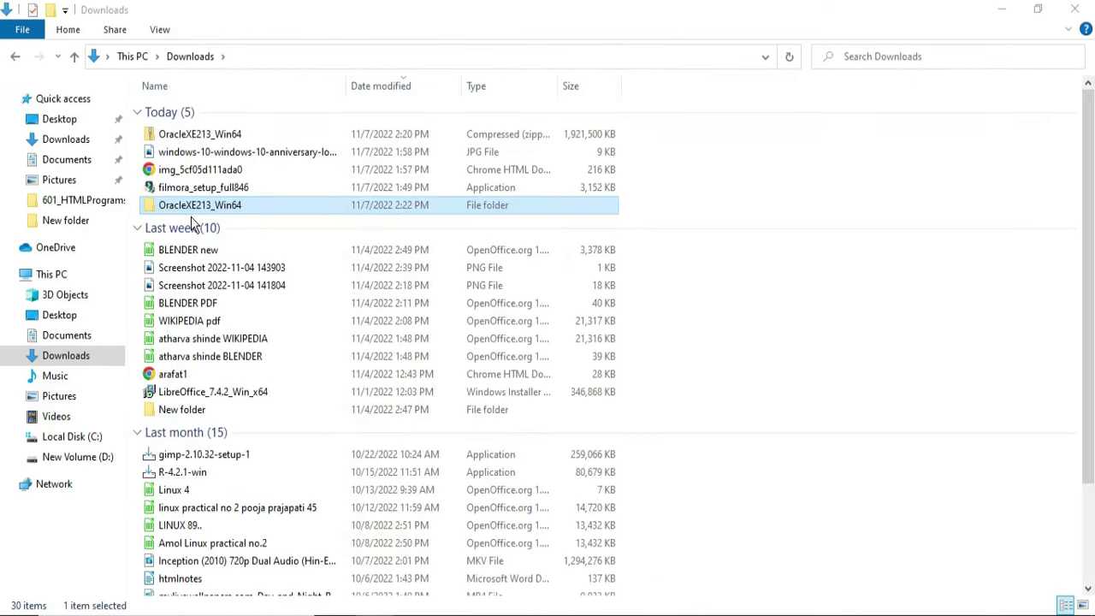
pyautogui.doubleClick(204, 206)
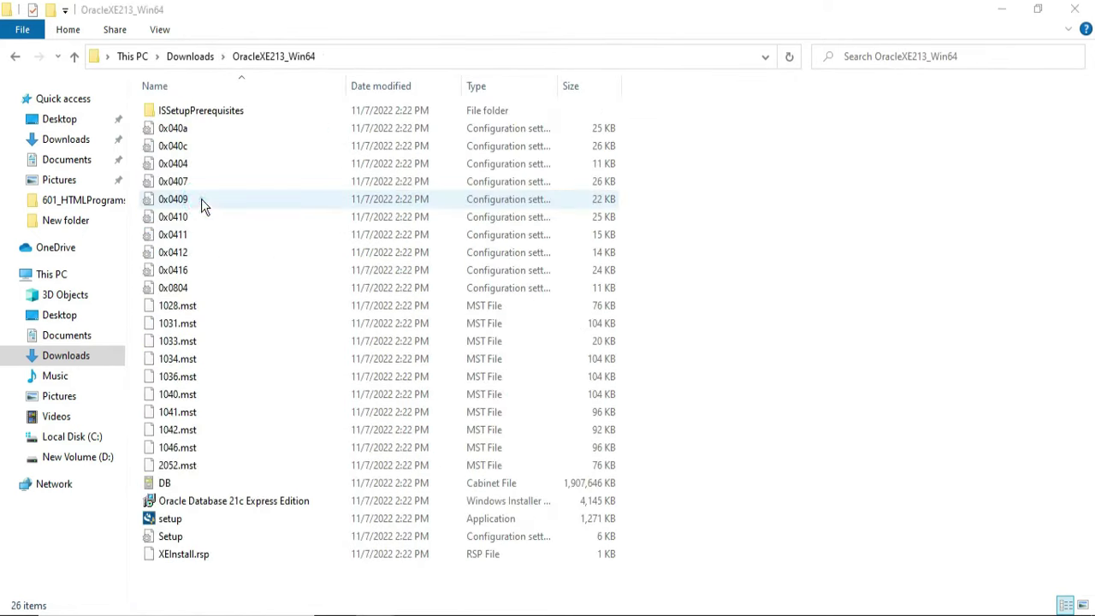
pyautogui.click(174, 521)
pyautogui.doubleClick(172, 521)
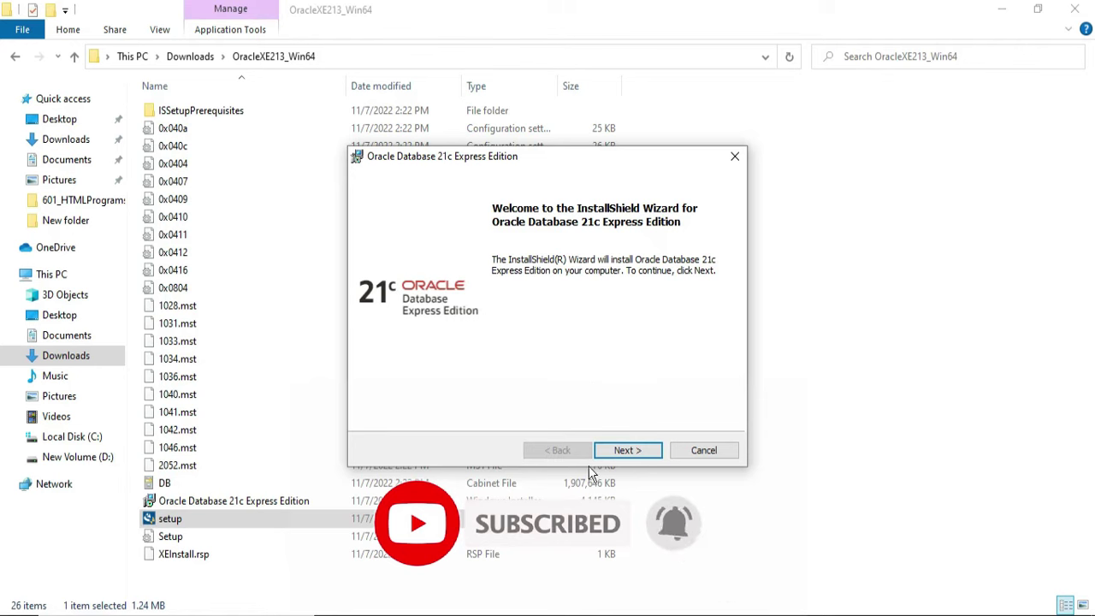
pyautogui.click(625, 453)
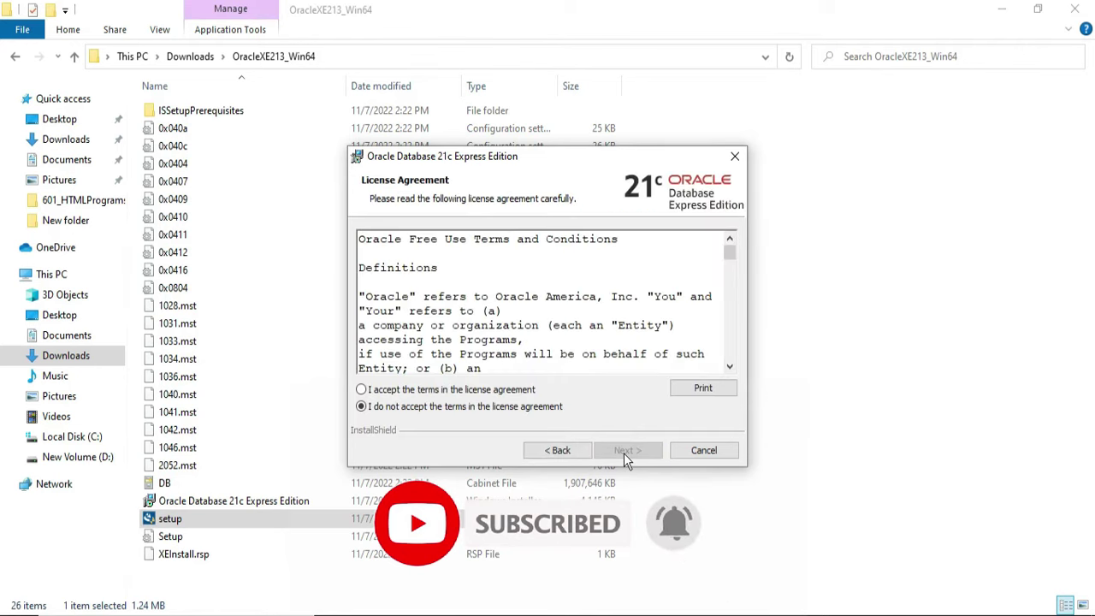
# Step: Accept the license terms and keep the C:\app\ADMIN\product\21c\ destination folder
pyautogui.click(362, 390)
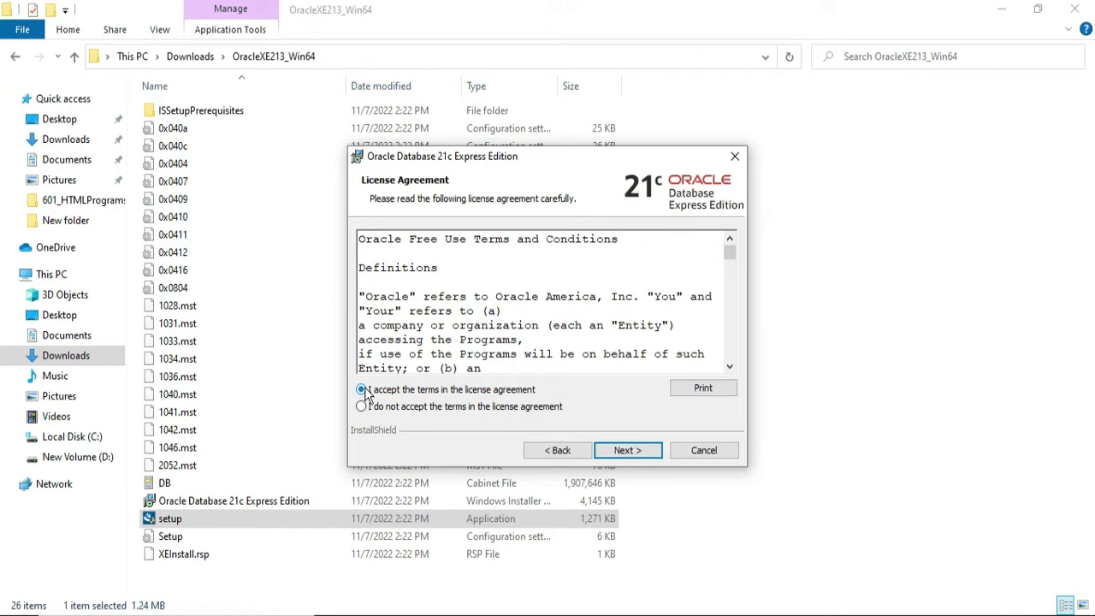
pyautogui.click(614, 452)
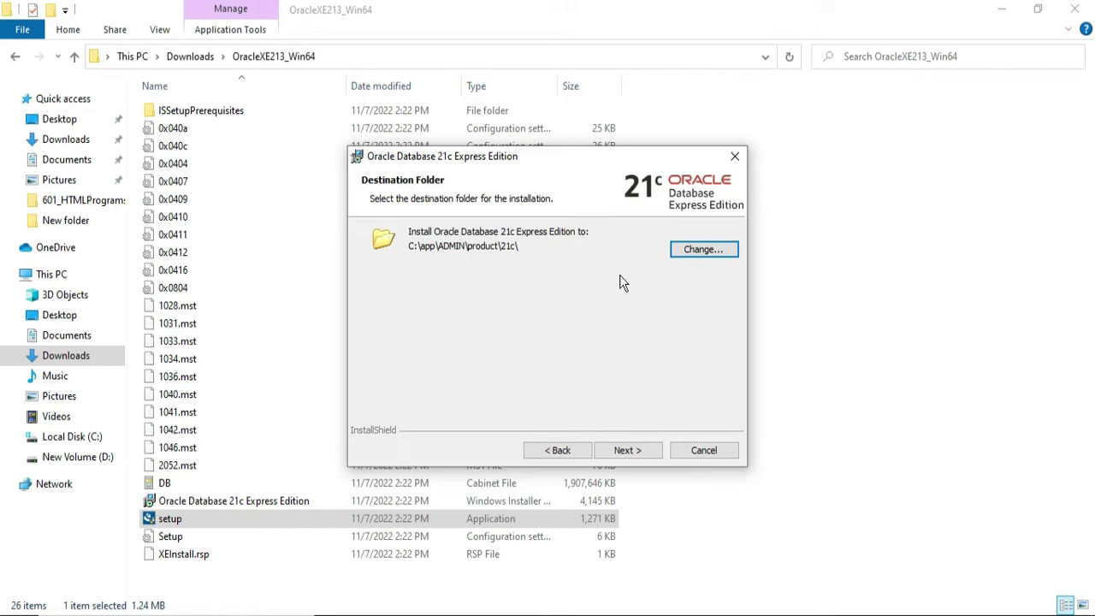
pyautogui.click(685, 253)
pyautogui.click(637, 450)
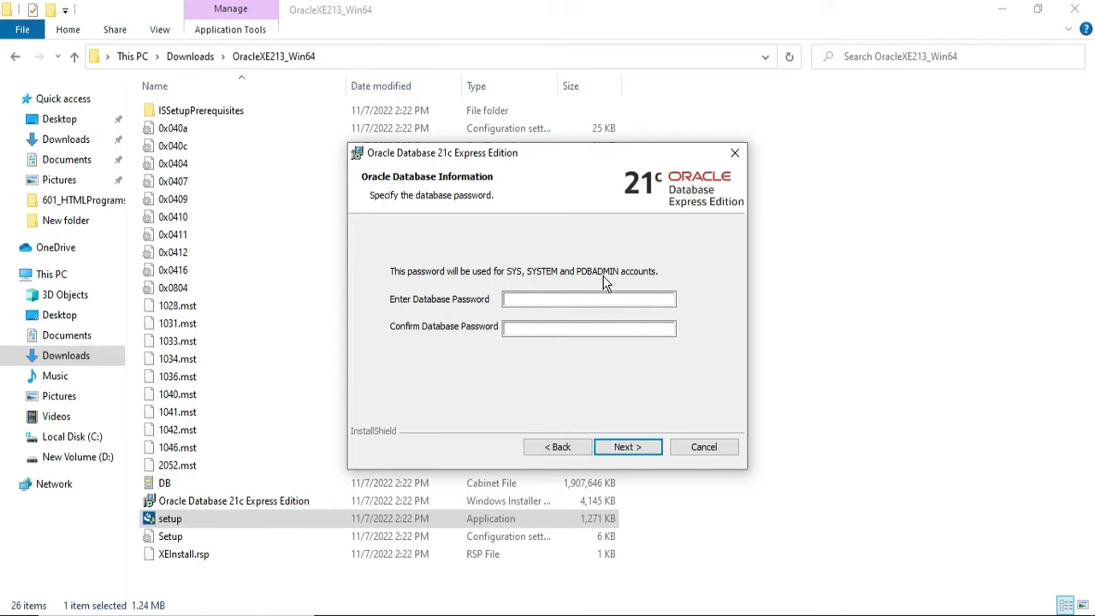
pyautogui.click(532, 299)
# Step: Enter and confirm the database password, then continue to the installation Summary
pyautogui.write('admin1')
pyautogui.click(587, 326)
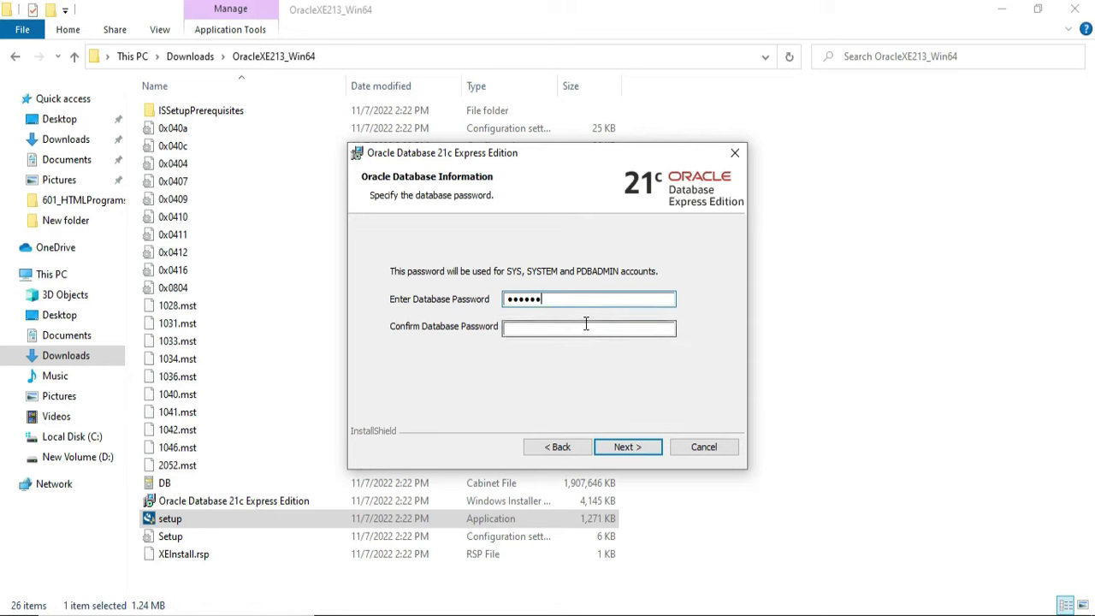
pyautogui.write('admin1')
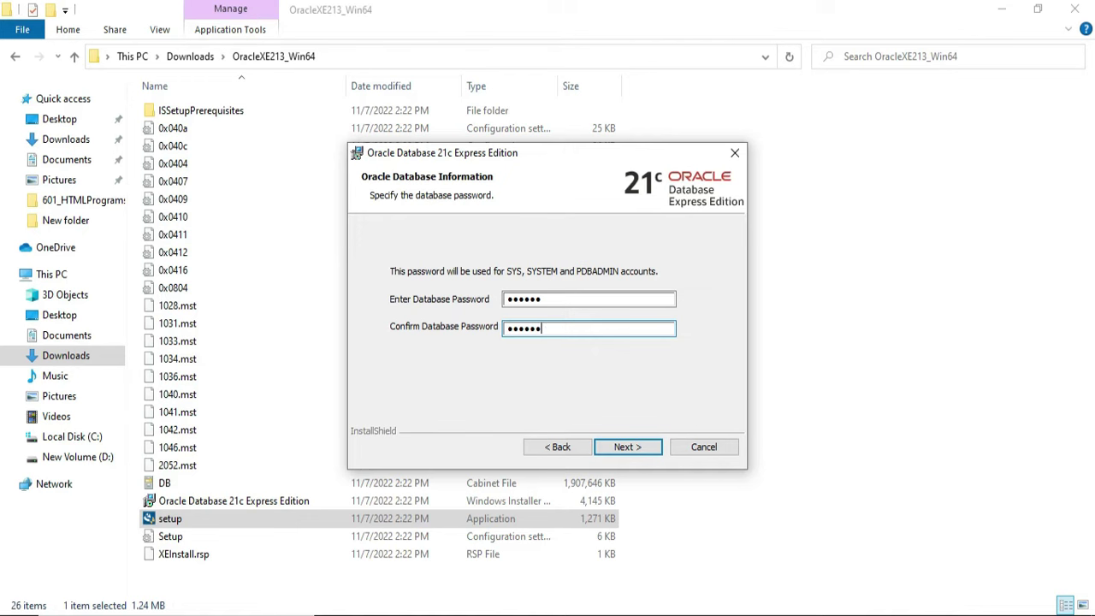
pyautogui.click(646, 447)
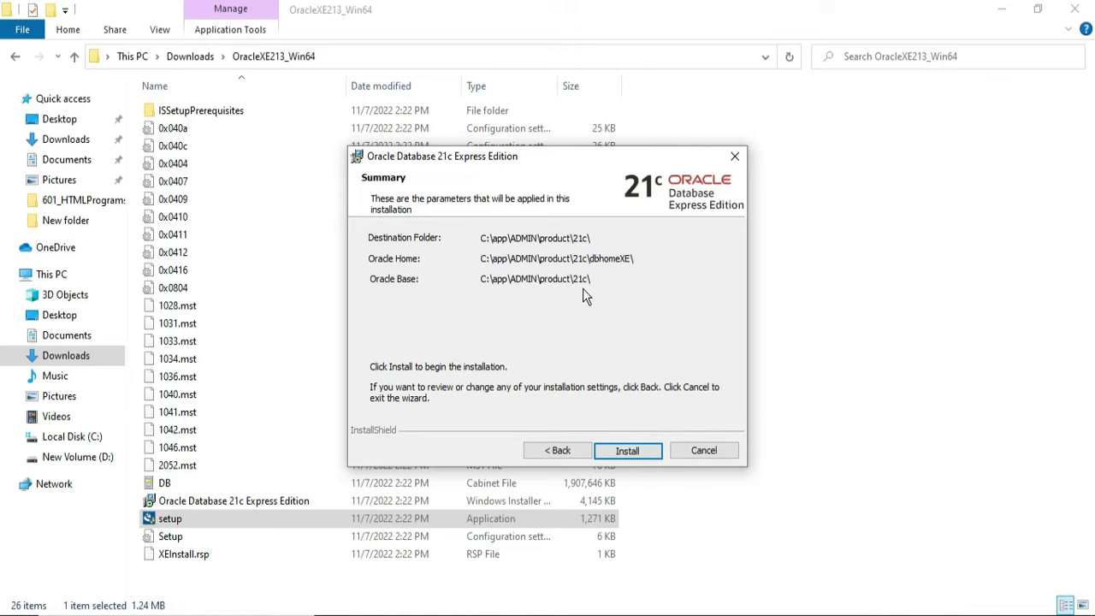
# Step: Start the installation and allow Java through the firewall on public networks
pyautogui.click(645, 453)
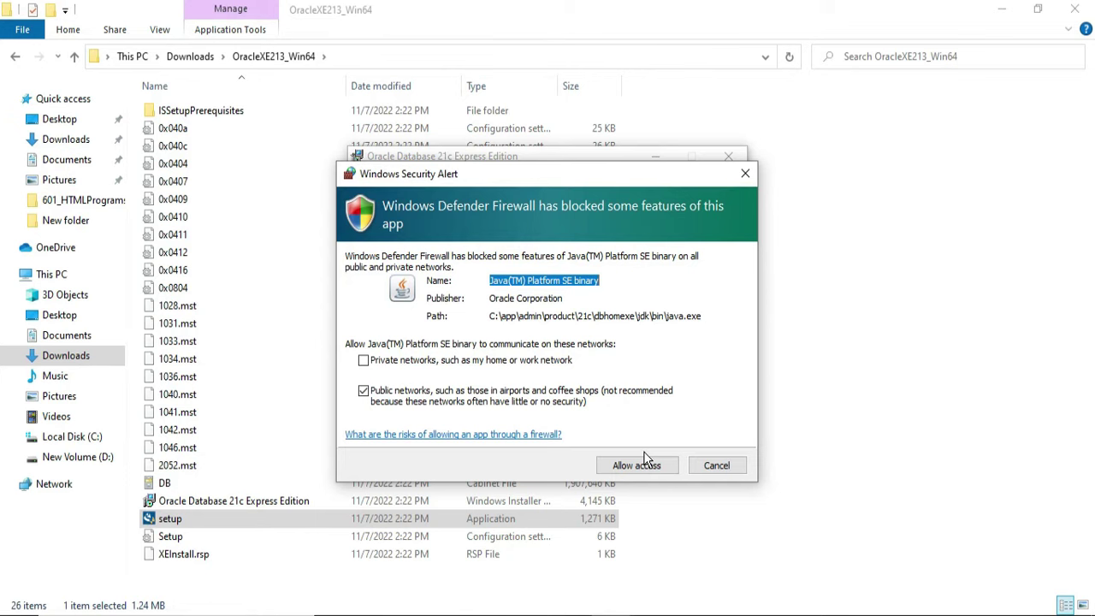
pyautogui.click(668, 470)
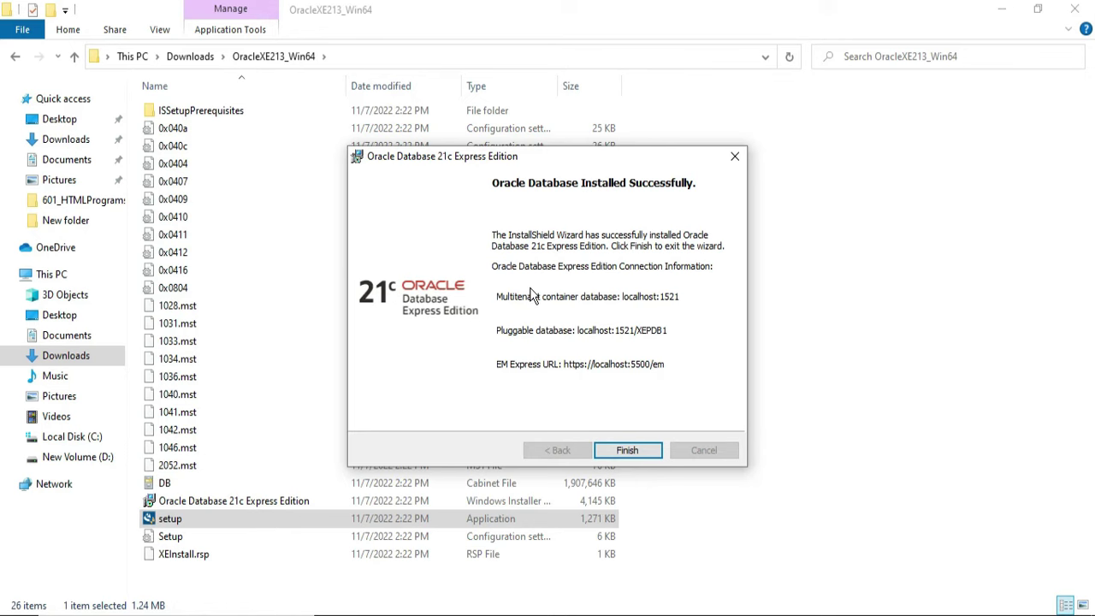
# Step: Close the finished installer and launch SQL Plus in a maximized window
pyautogui.press('Return')
pyautogui.press('super')
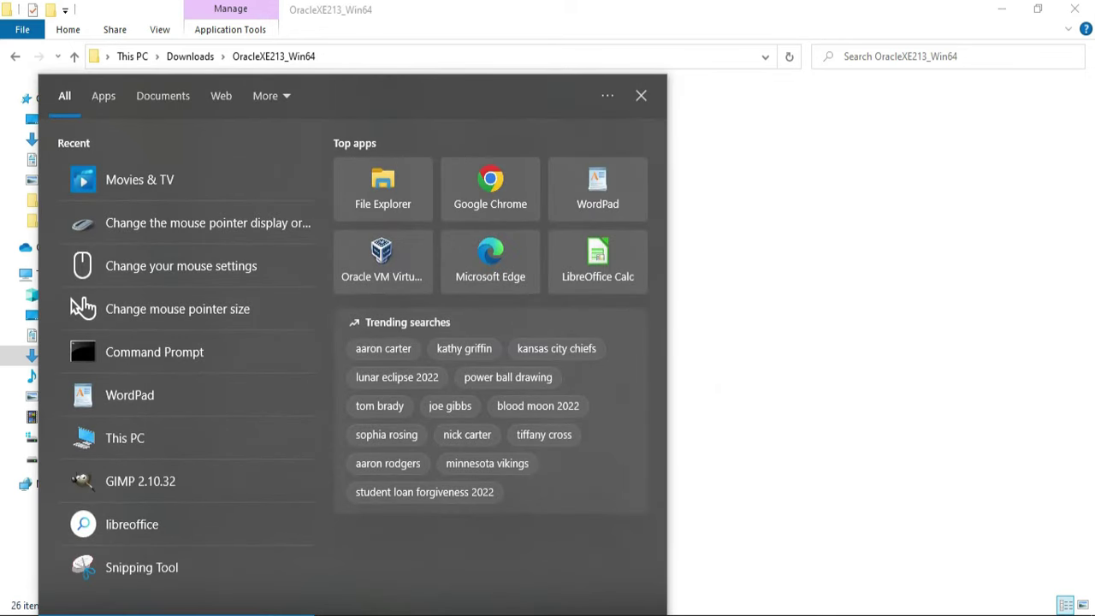
pyautogui.write('sq')
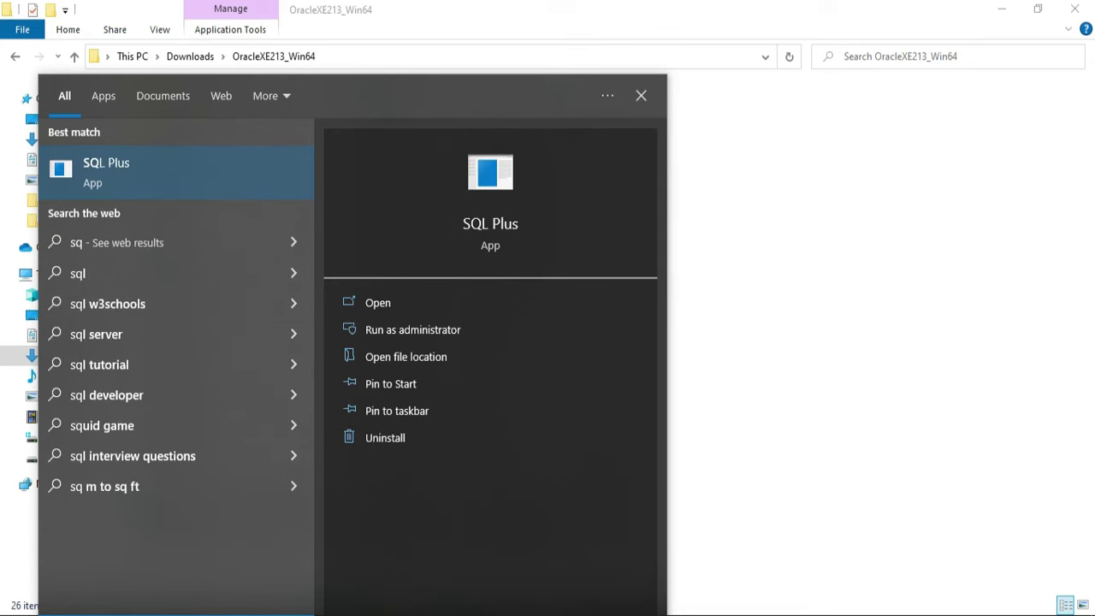
pyautogui.click(159, 171)
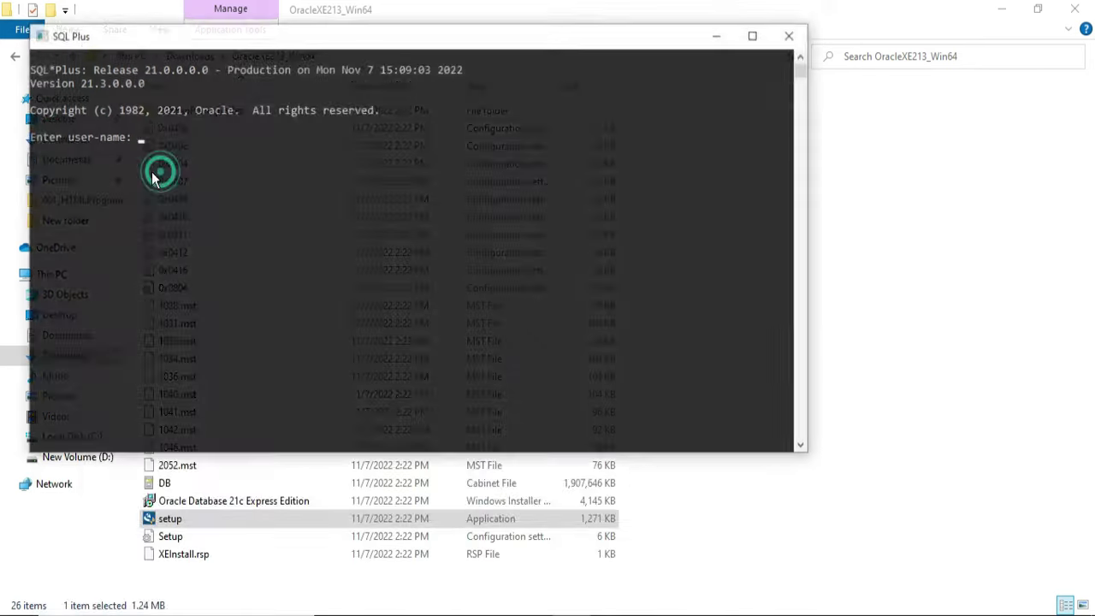
pyautogui.click(828, 101)
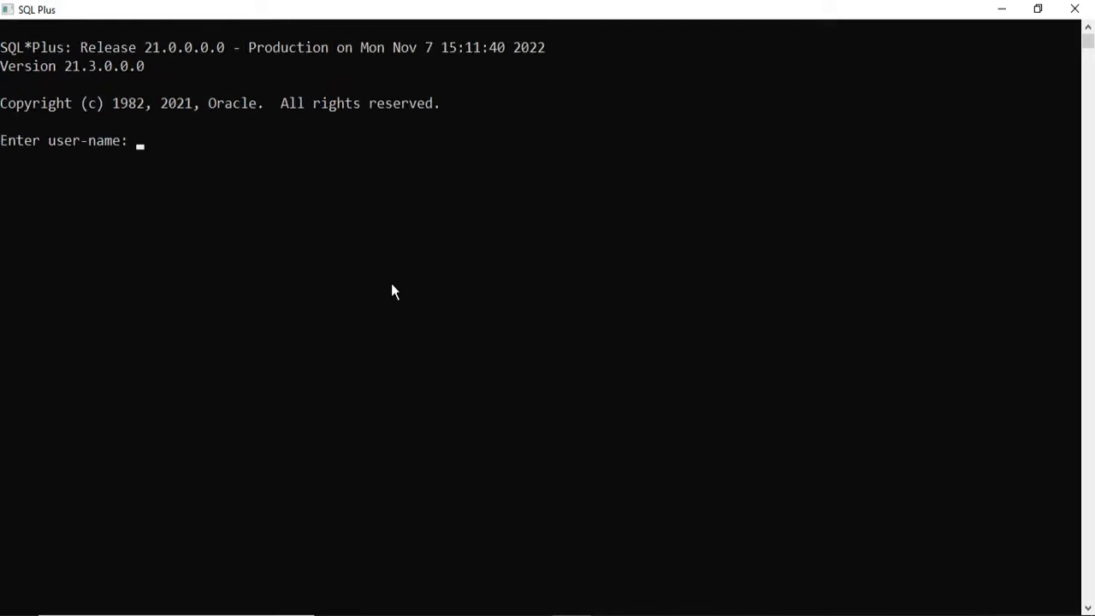
# Step: Log in to SQL Plus as user system with the database password
pyautogui.write('syst')
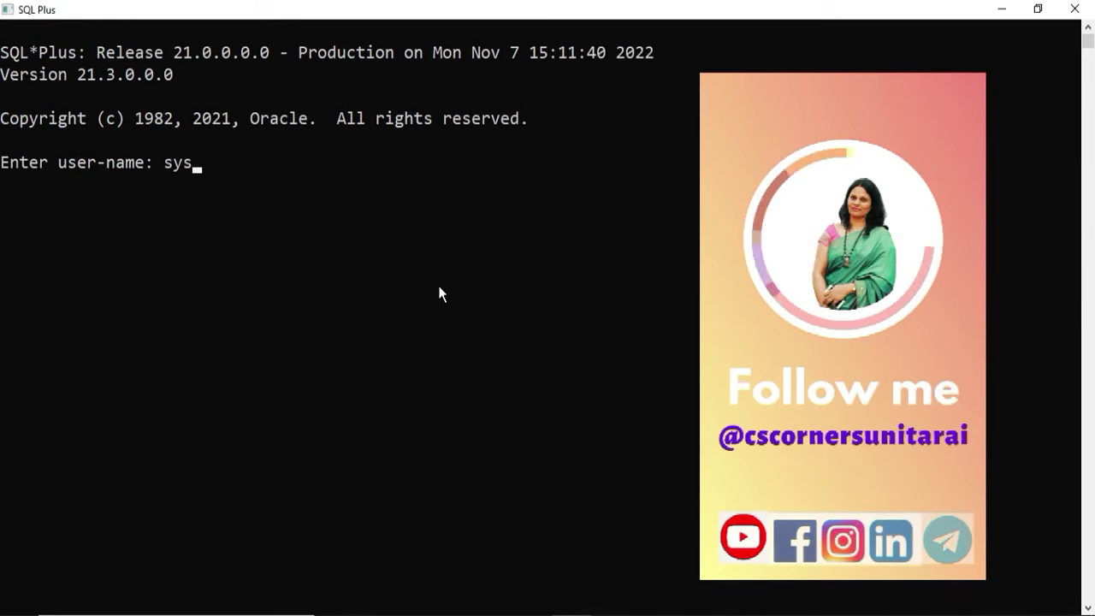
pyautogui.scroll(1, 440, 294)
pyautogui.write('em')
pyautogui.press('Return')
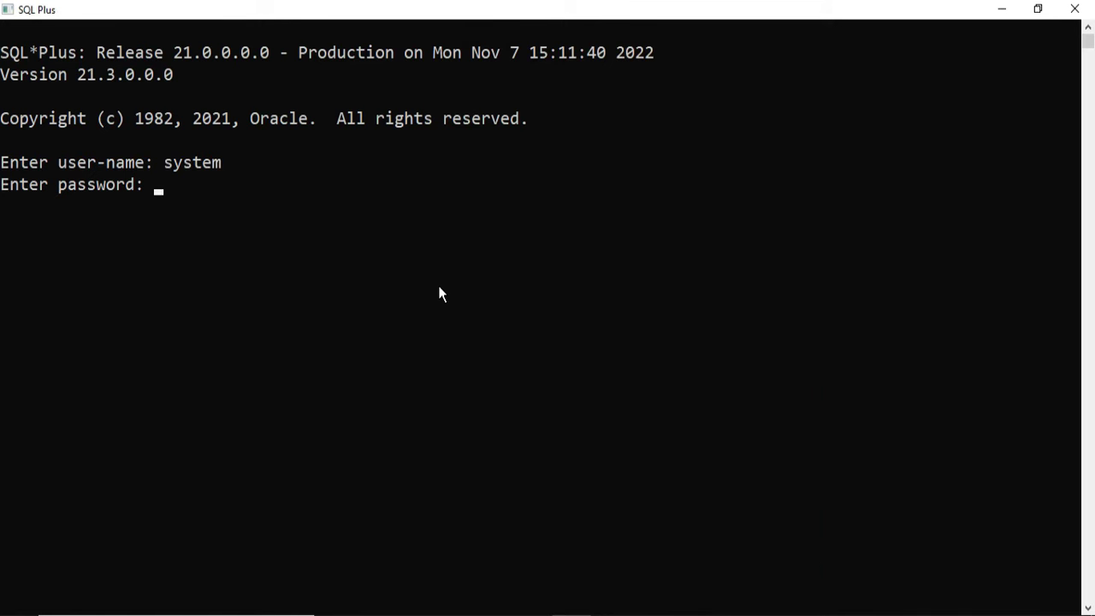
pyautogui.press('Return')
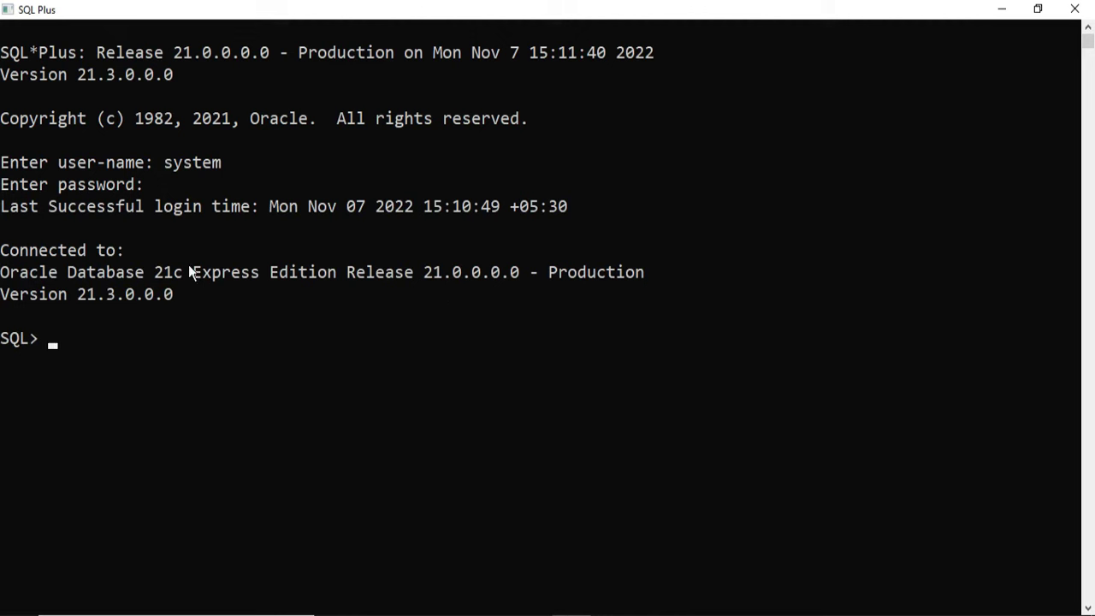
pyautogui.moveTo(38, 273); pyautogui.dragTo(496, 313)
# Step: Create table student with columns rollno number(3) and name varchar2(20)
pyautogui.click(505, 297)
pyautogui.moveTo(77, 272); pyautogui.dragTo(512, 261)
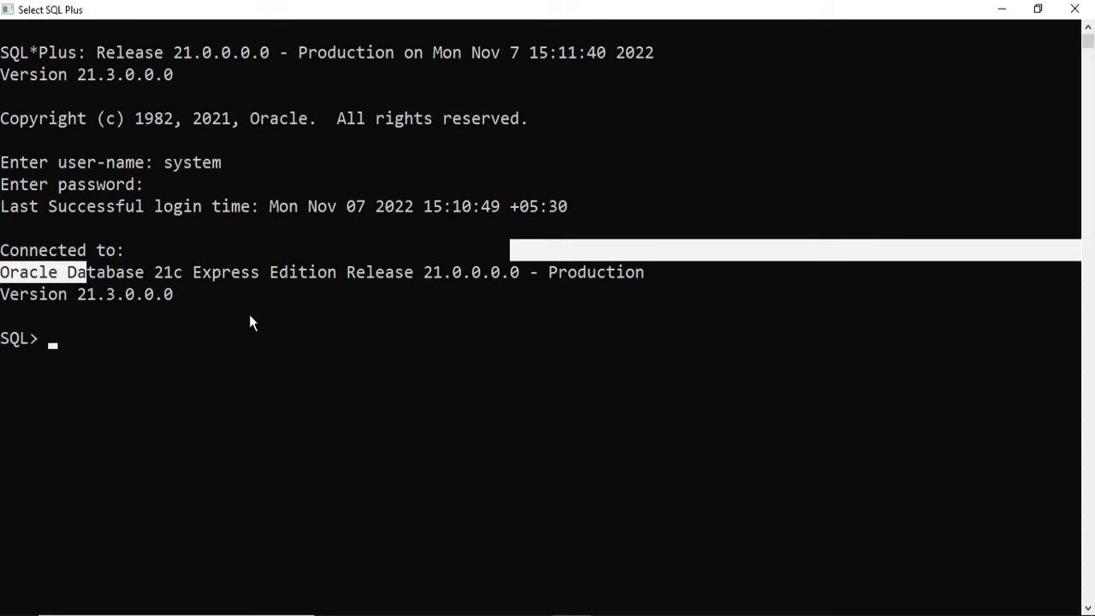
pyautogui.click(100, 335)
pyautogui.write('c')
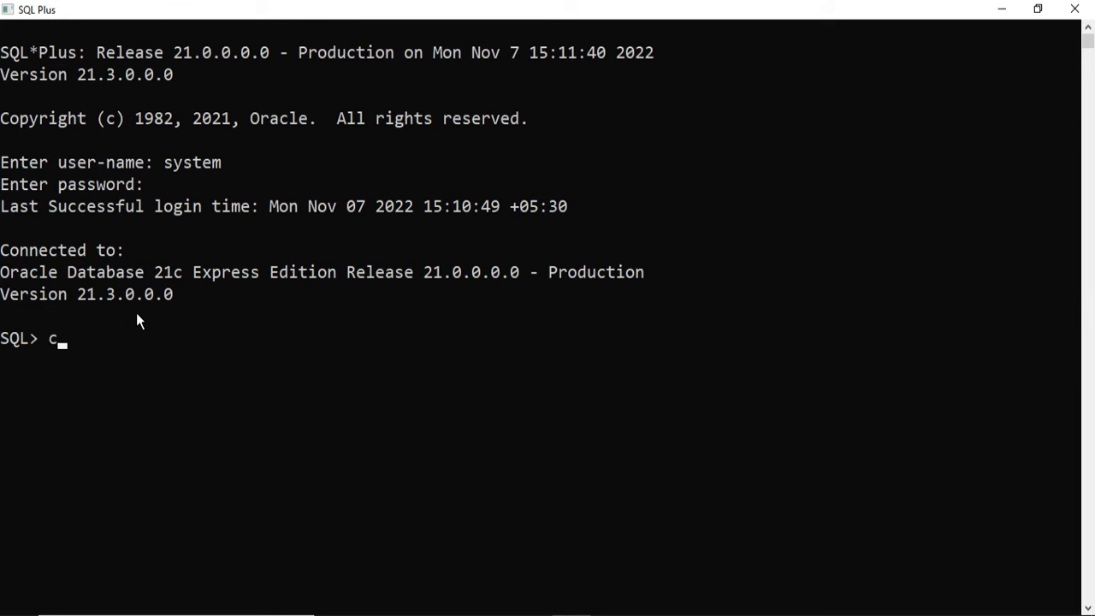
pyautogui.write('reate table student(')
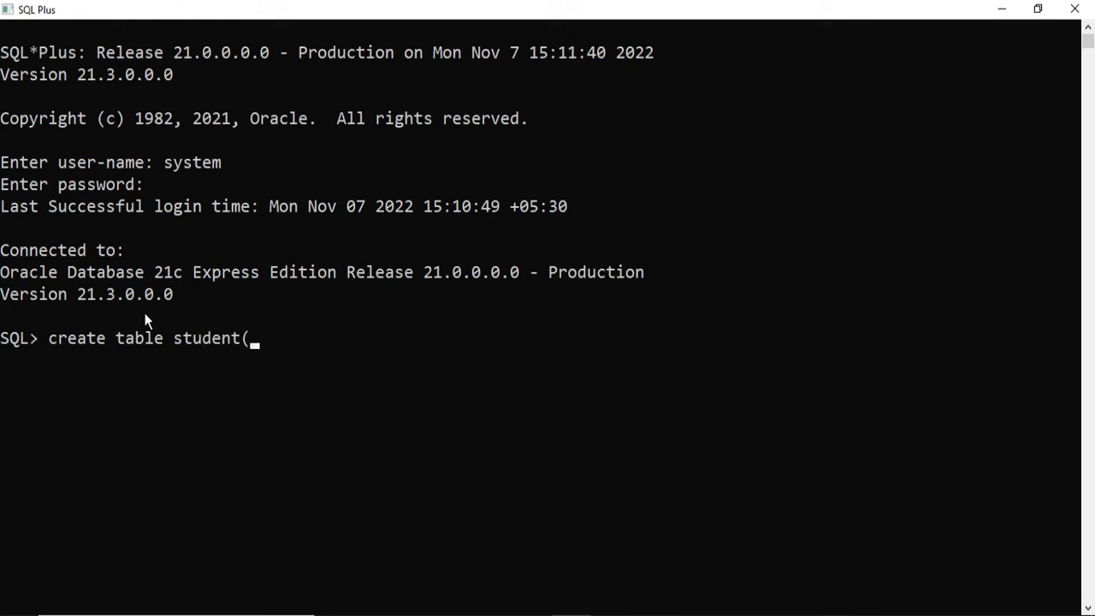
pyautogui.write('rollno number(3),name')
pyautogui.press('BackSpace')
pyautogui.write('r(3),name')
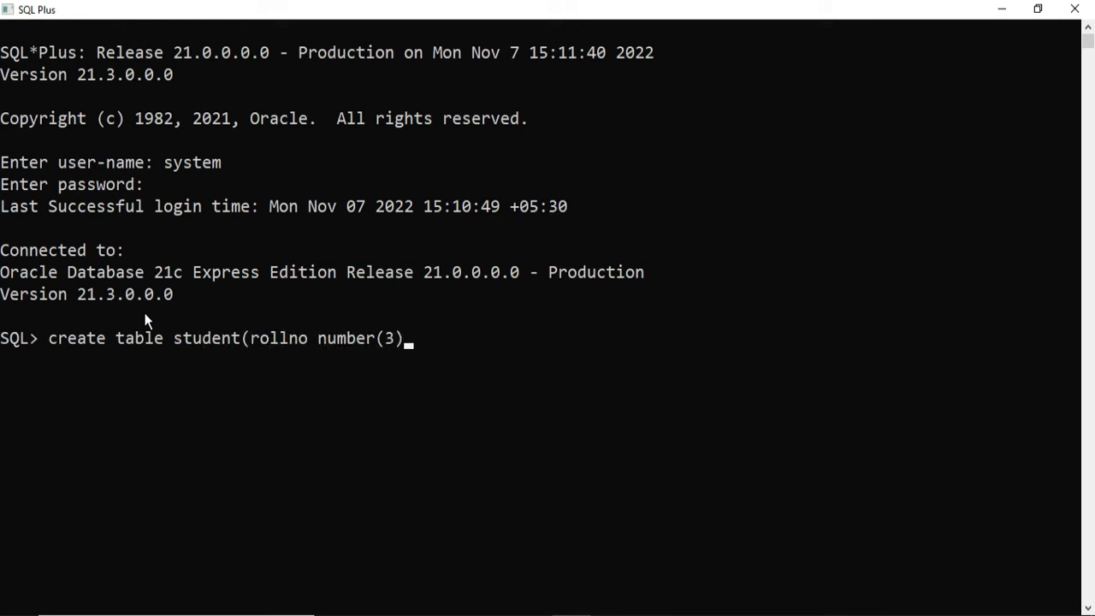
pyautogui.write(' varchar2(20));')
pyautogui.press('Return')
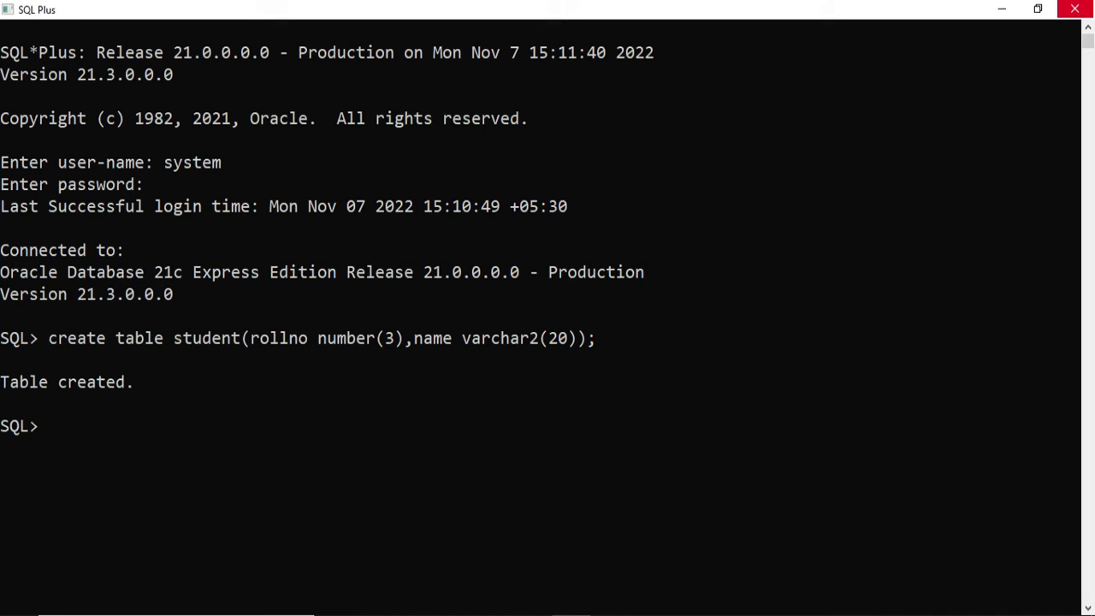
# Step: Describe the student table, then type an insert of roll number 1 with a student's name
pyautogui.write('desc')
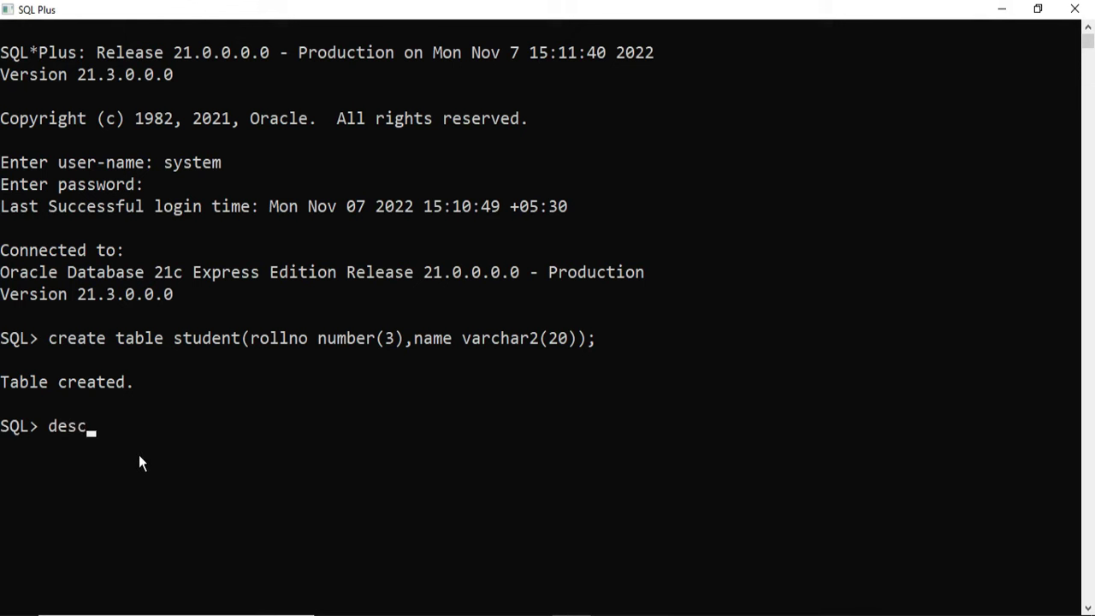
pyautogui.write(' student;')
pyautogui.press('Return')
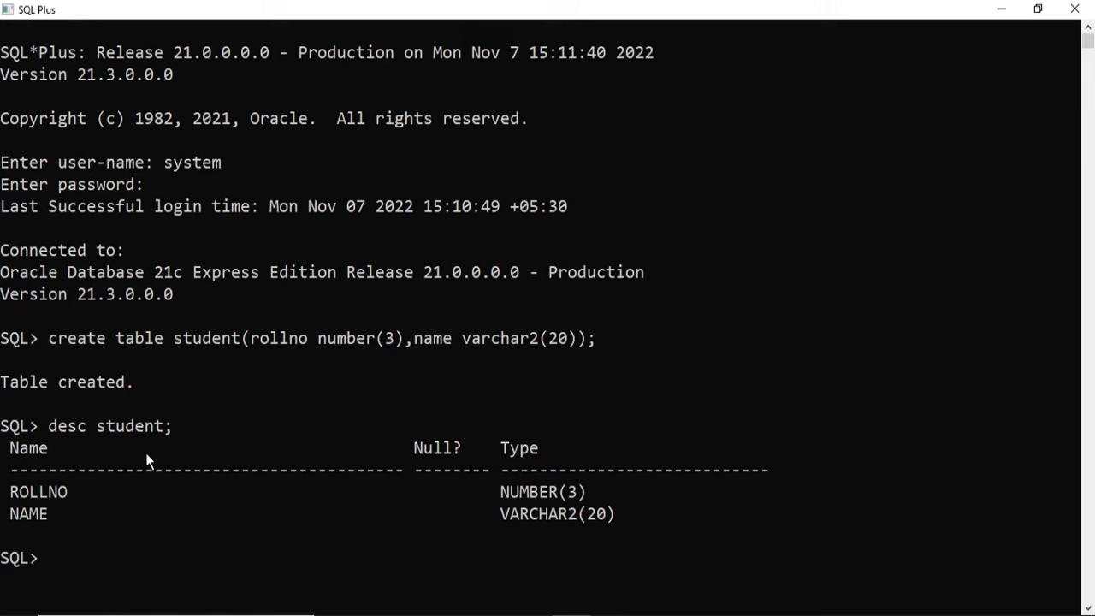
pyautogui.scroll(-3, 151, 460)
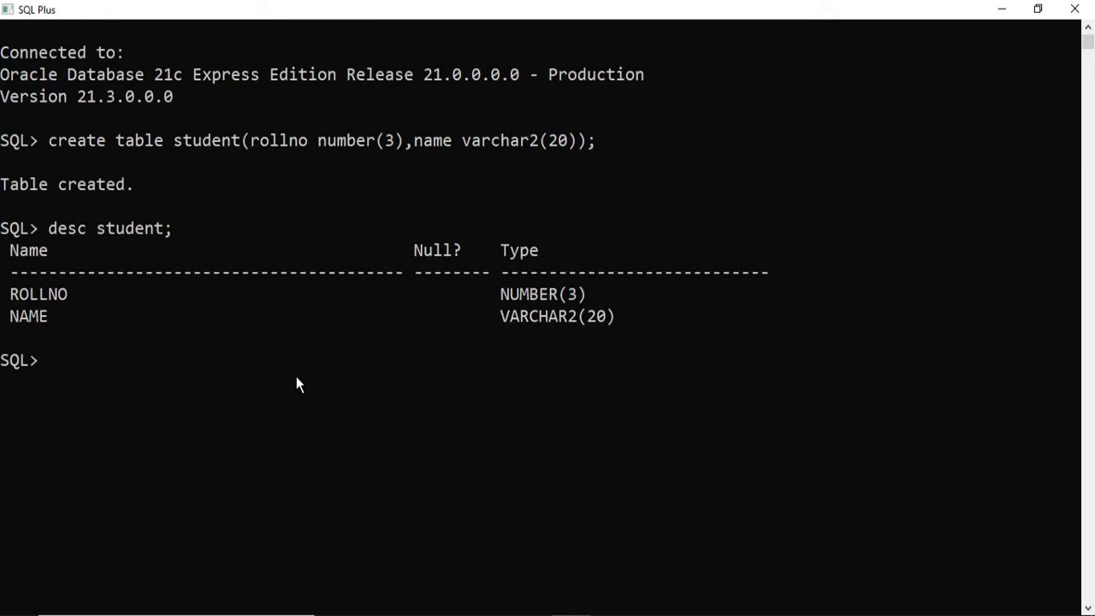
pyautogui.write('insert into st')
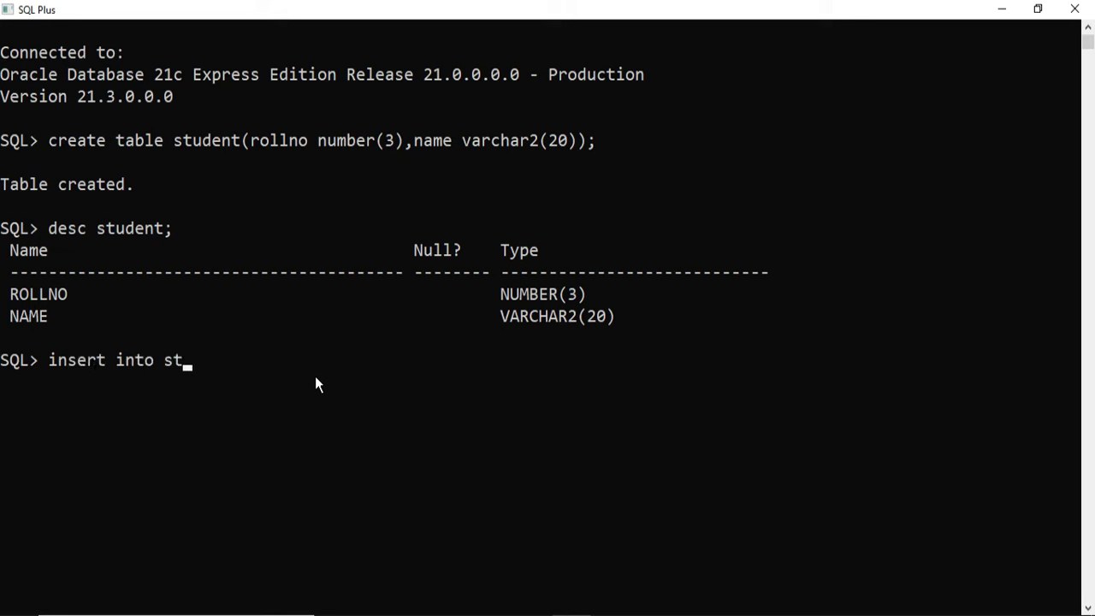
pyautogui.write('udent values(1,')
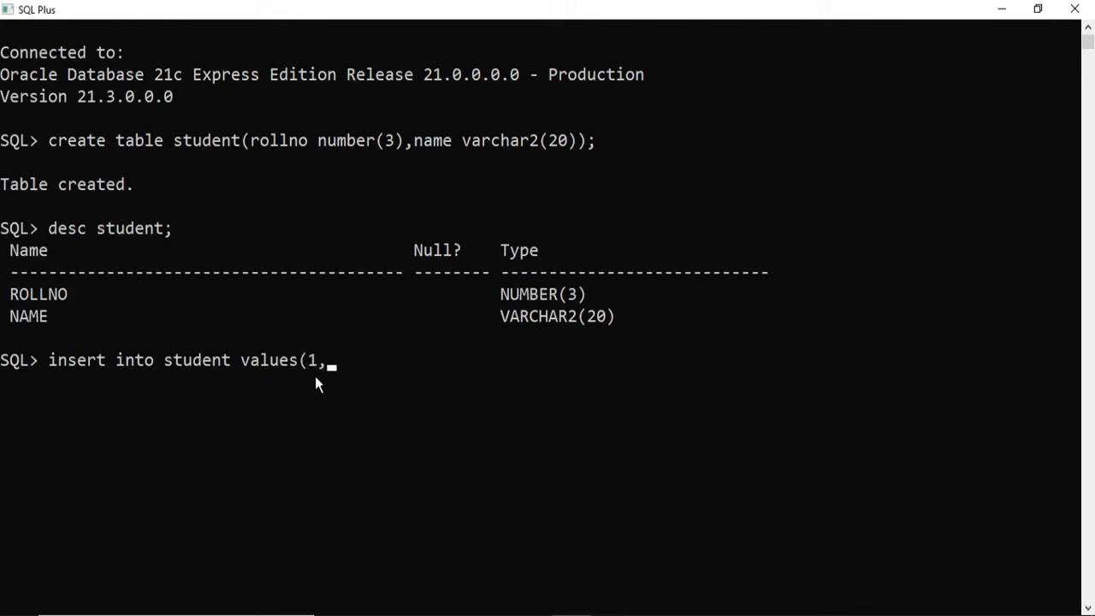
pyautogui.write("'sunita');")
# Step: Run the insert and 'select * from student;', then begin a new login as sys as sysdba
pyautogui.press('Return')
pyautogui.write('select * from student;')
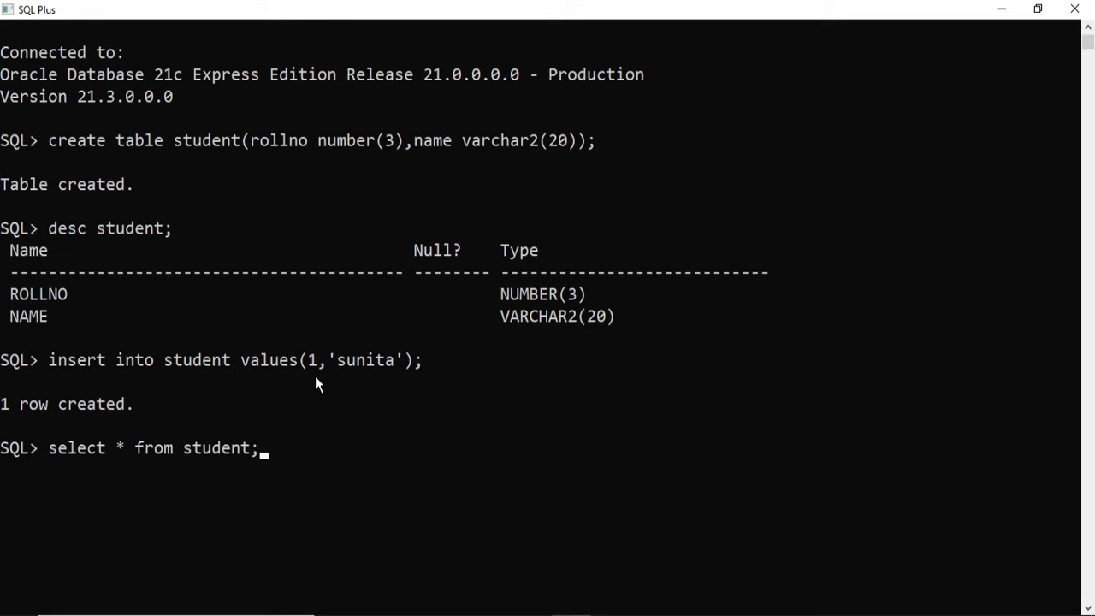
pyautogui.press('Return')
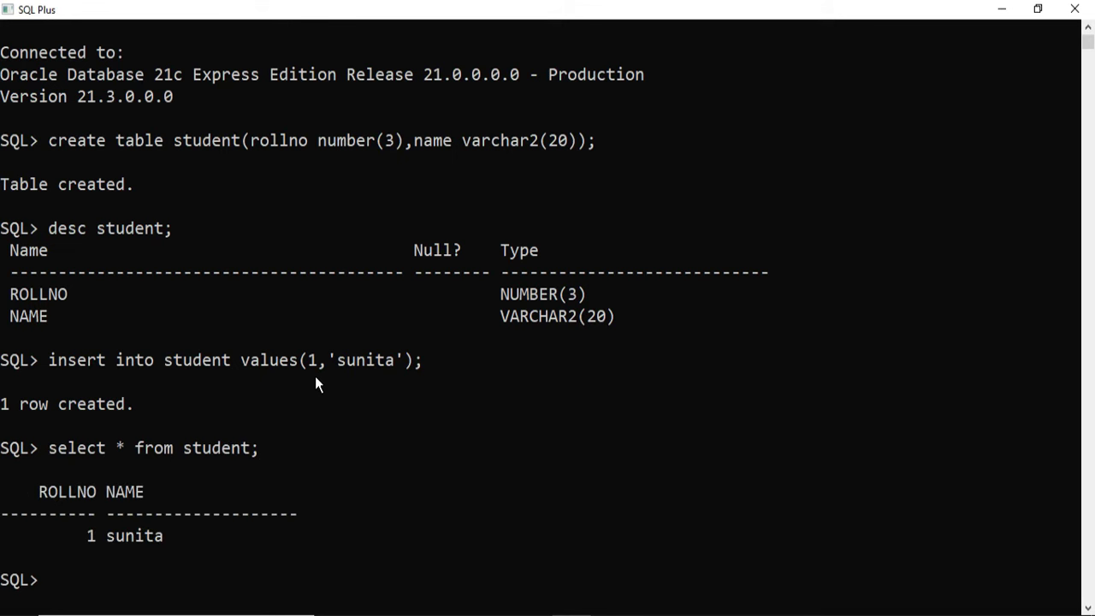
pyautogui.scroll(-2, 315, 384)
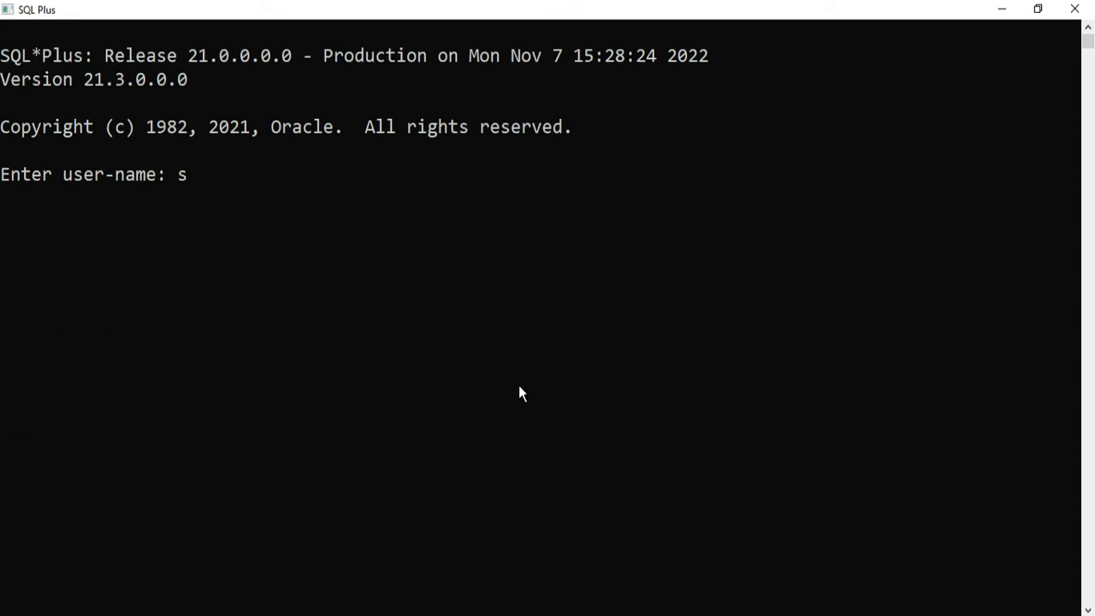
pyautogui.write('ys as sysdba')
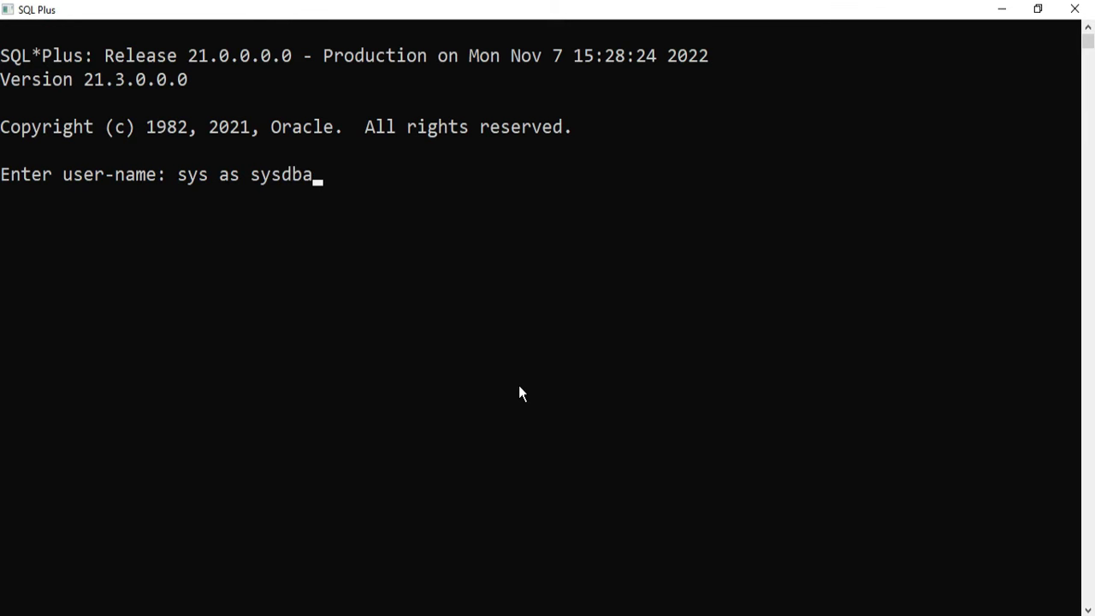
pyautogui.press('Return')
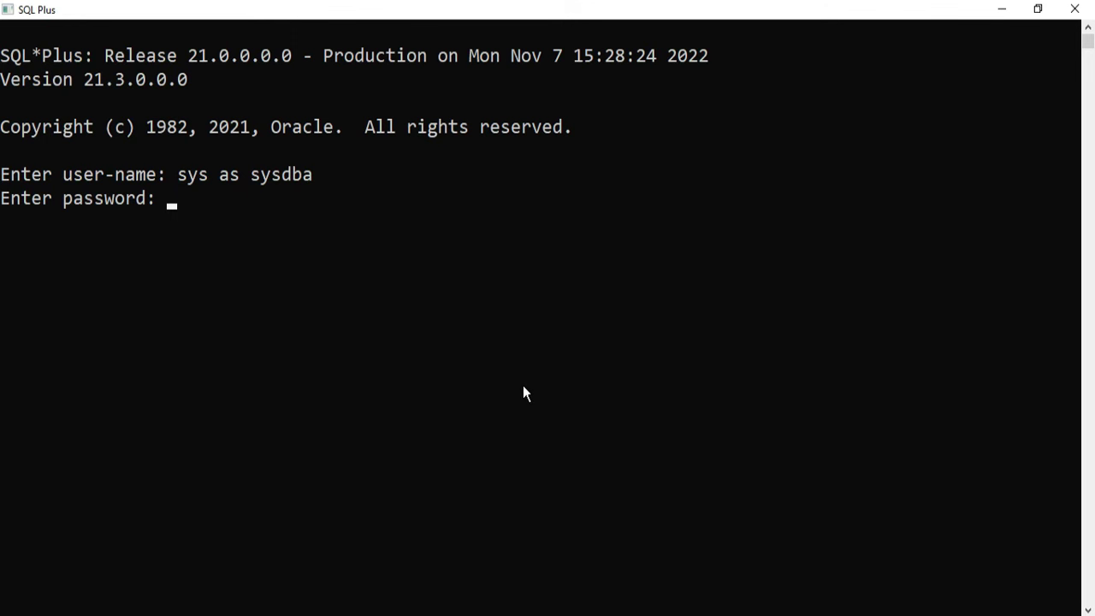
pyautogui.press('Return')
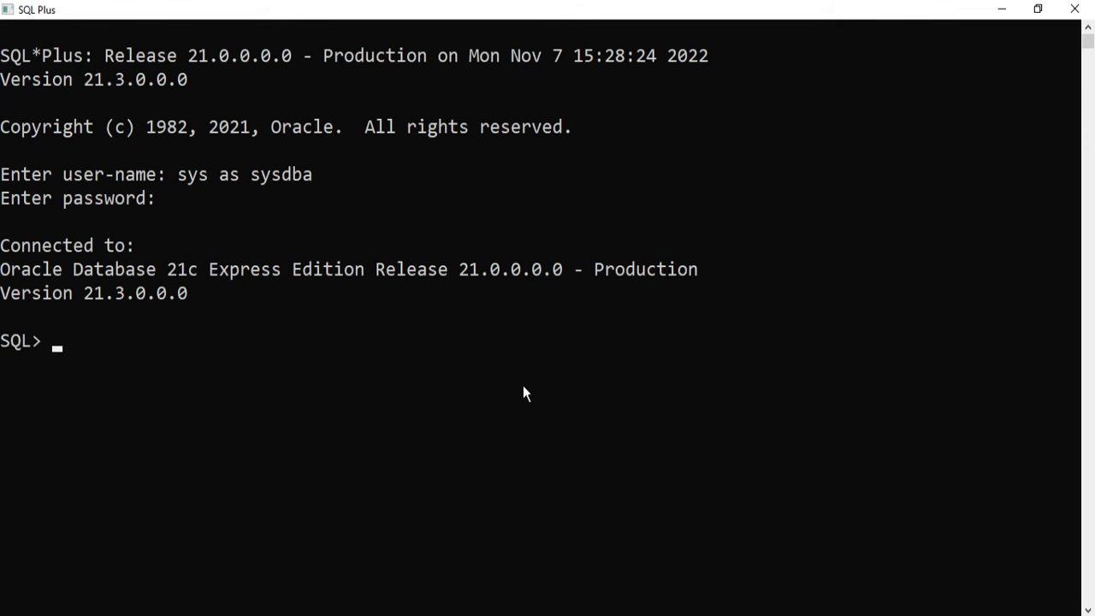
pyautogui.scroll(-3, 664, 387)
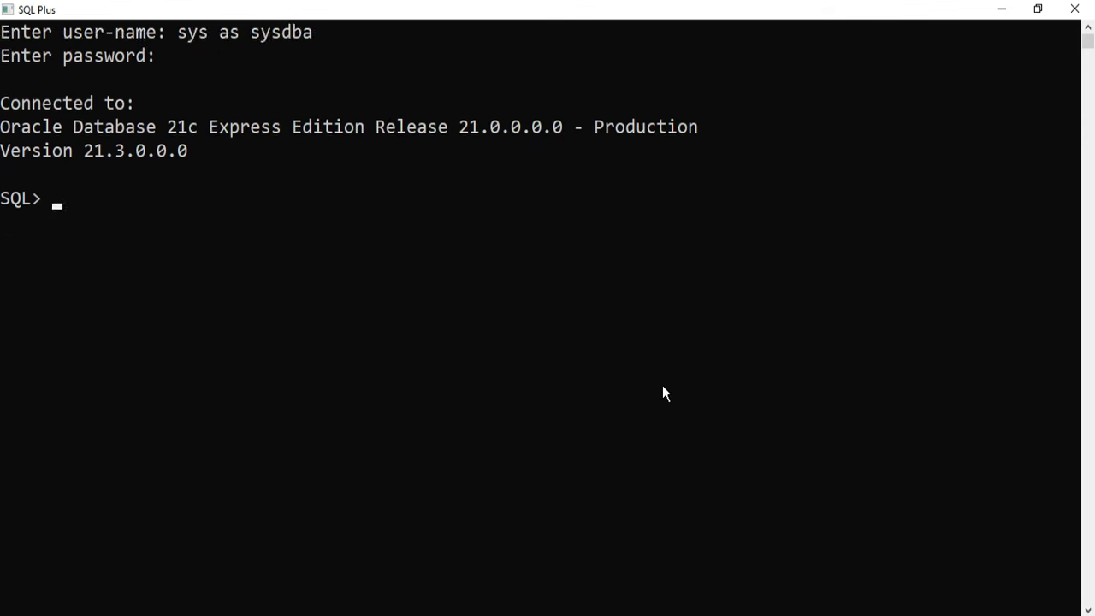
pyautogui.scroll(-1, 664, 386)
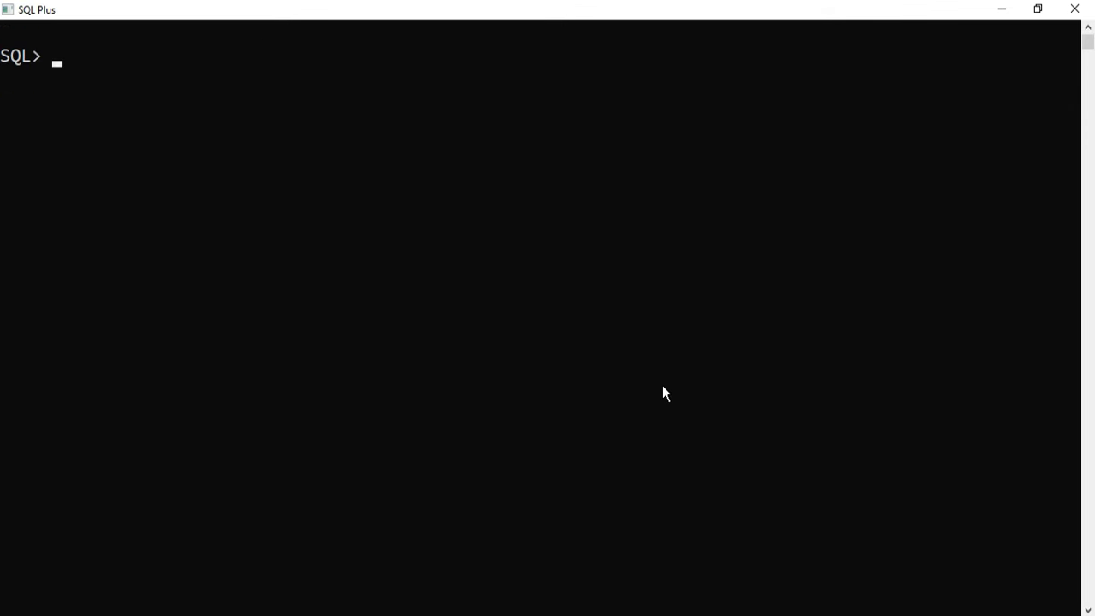
pyautogui.scroll(1, 663, 386)
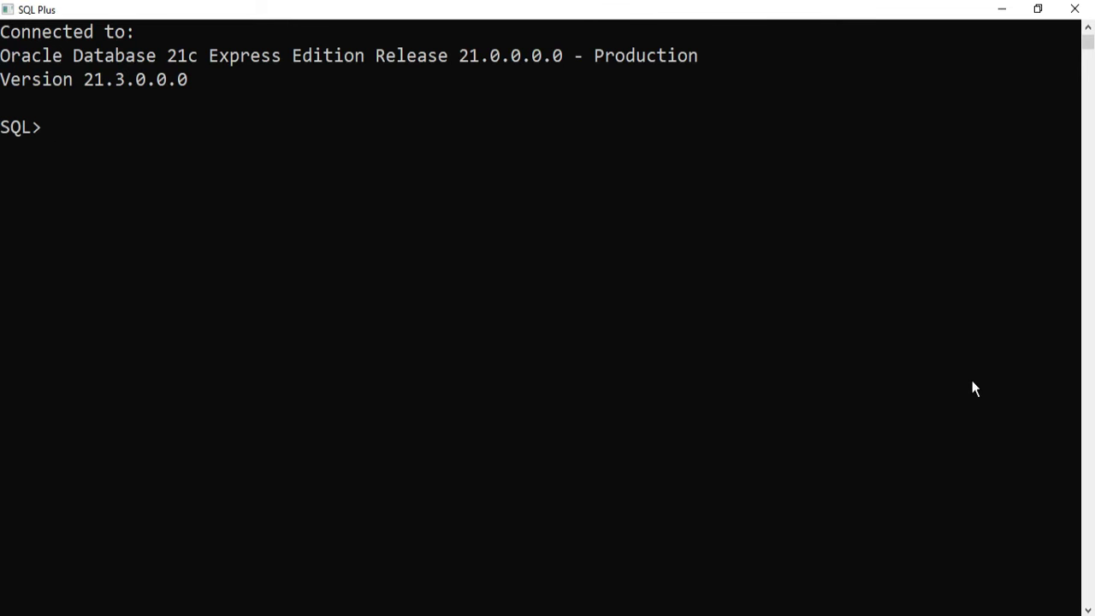
pyautogui.write('startup')
# Step: Try startup (fails with ORA-01081), then shut down the running database instance
pyautogui.press('Return')
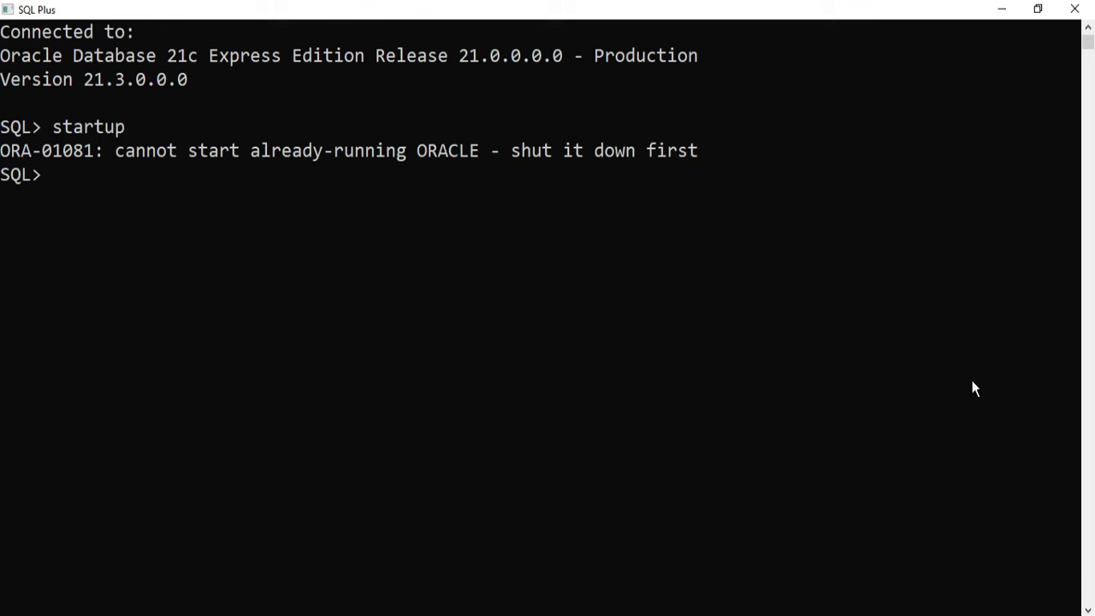
pyautogui.click(276, 171)
pyautogui.click(555, 175)
pyautogui.press('Escape')
pyautogui.write('shutdown')
pyautogui.press('Return')
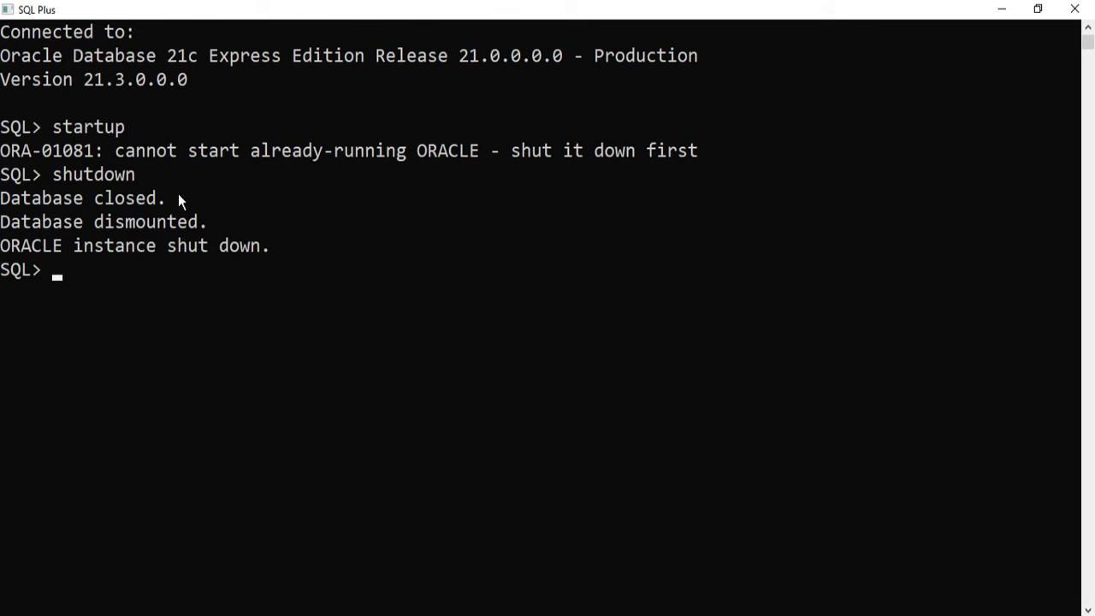
# Step: Start the instance again until the database is mounted, then view the install-success screenshot
pyautogui.write('startup')
pyautogui.press('Return')
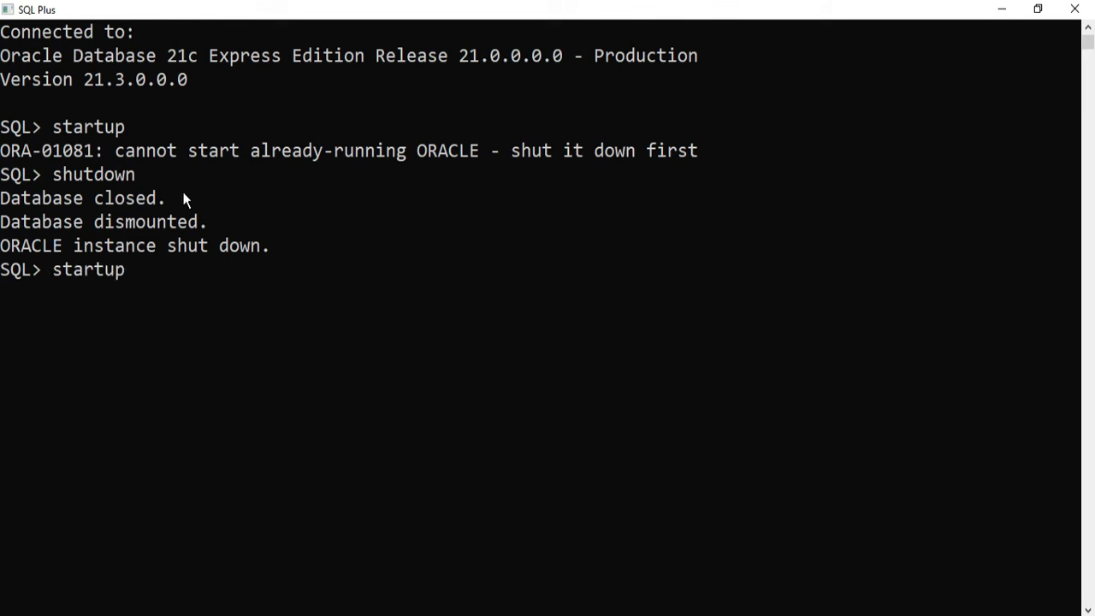
pyautogui.moveTo(145, 340); pyautogui.dragTo(271, 341)
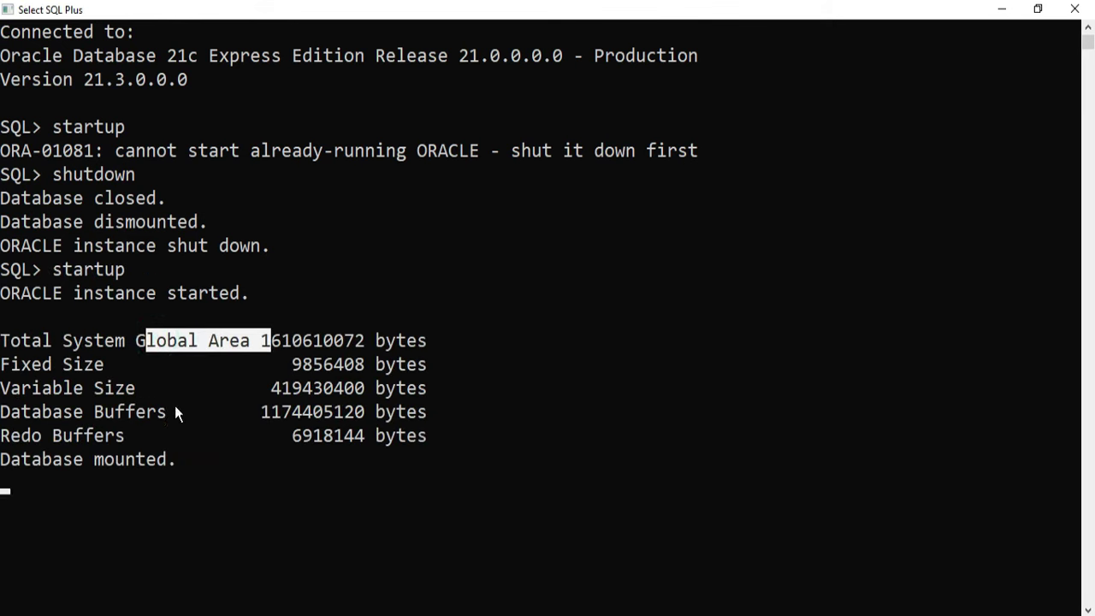
pyautogui.click(204, 483)
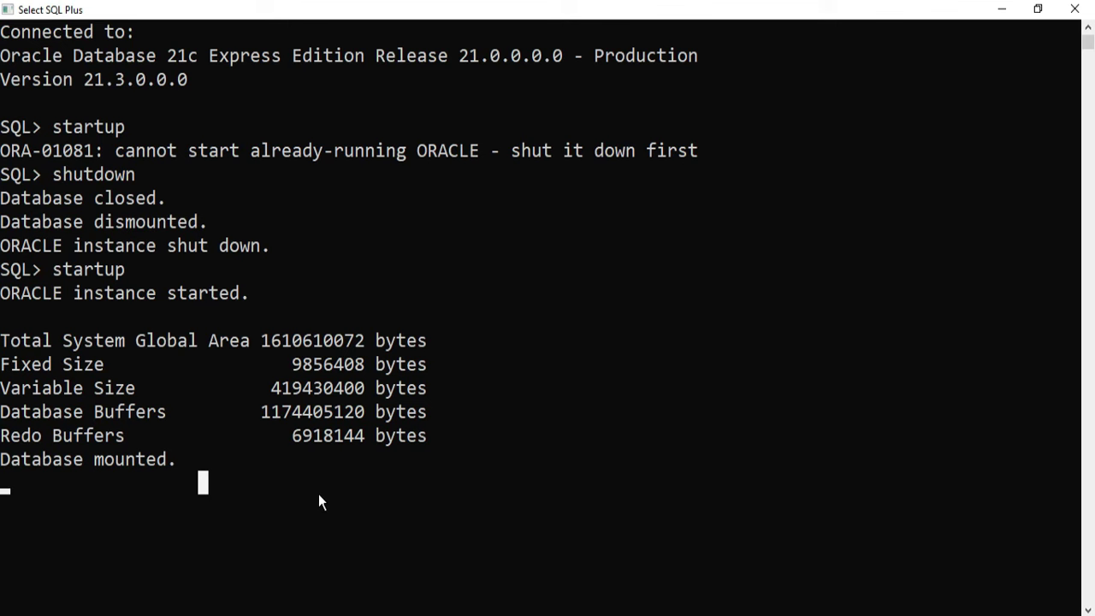
pyautogui.click(575, 612)
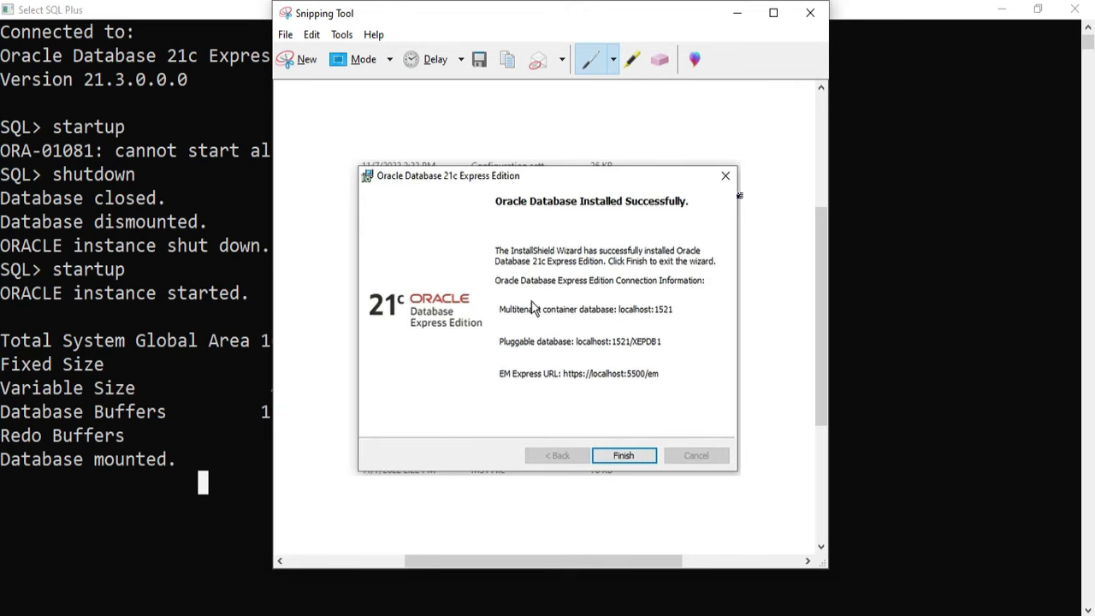
pyautogui.moveTo(500, 386); pyautogui.dragTo(665, 389)
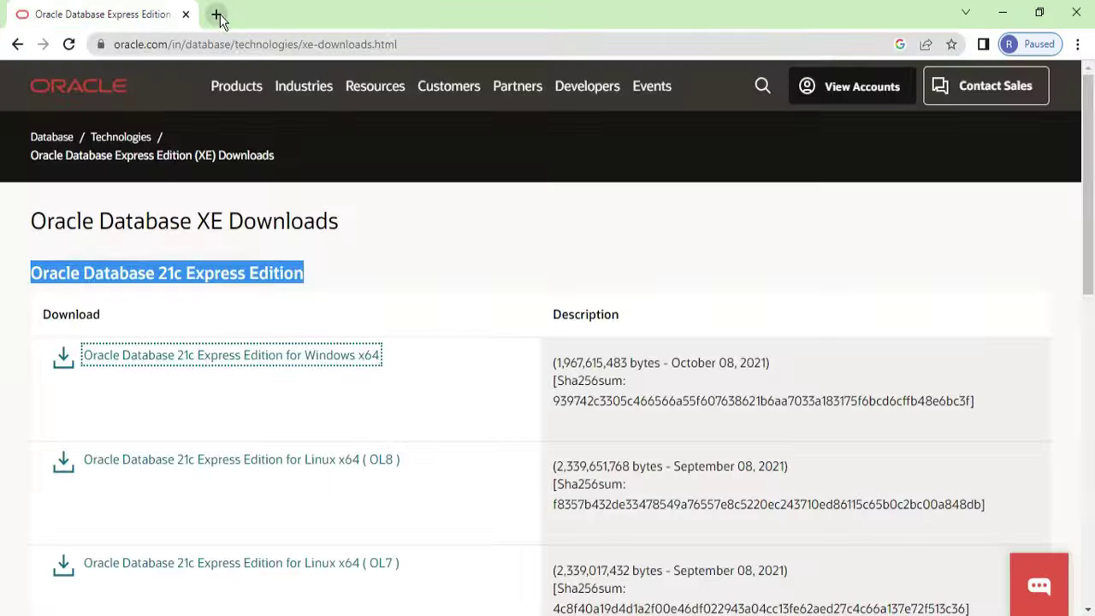
pyautogui.click(215, 14)
pyautogui.write('https')
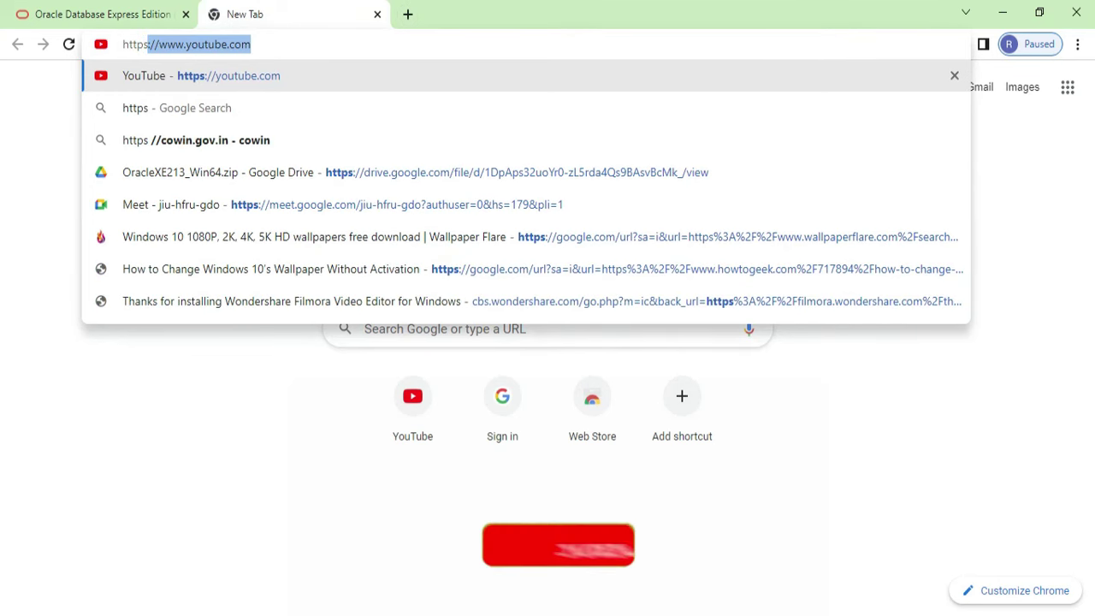
pyautogui.write('://localh')
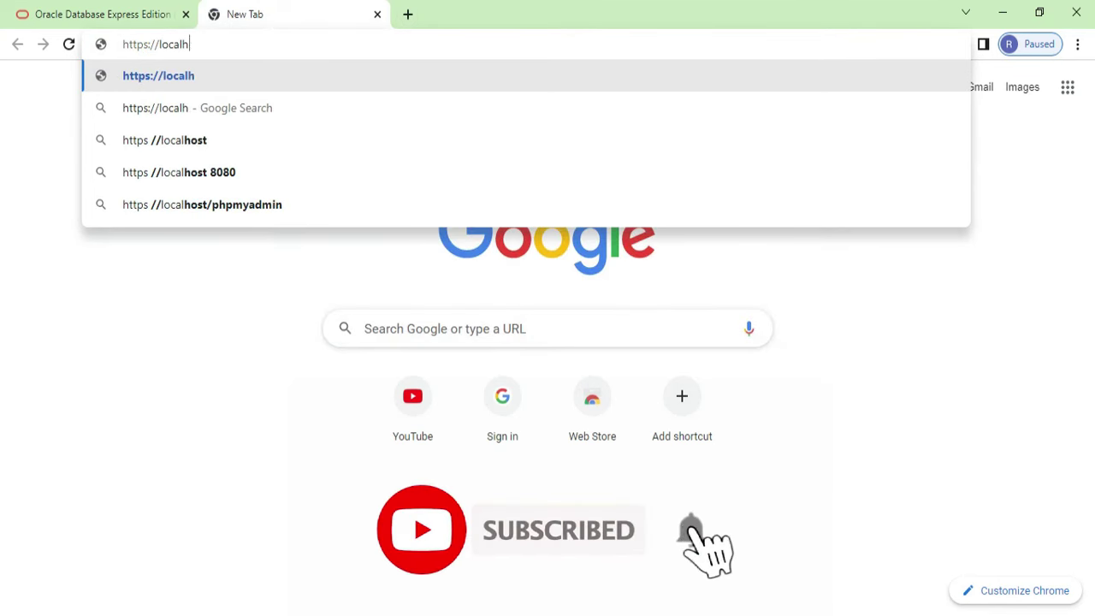
pyautogui.write('ost:5500/em')
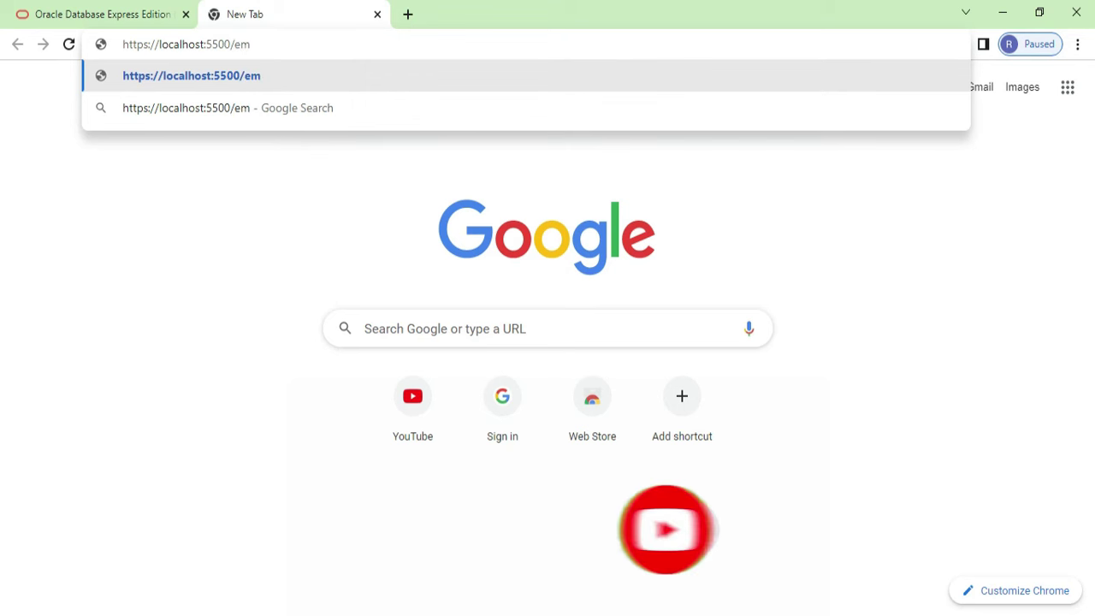
pyautogui.press('Return')
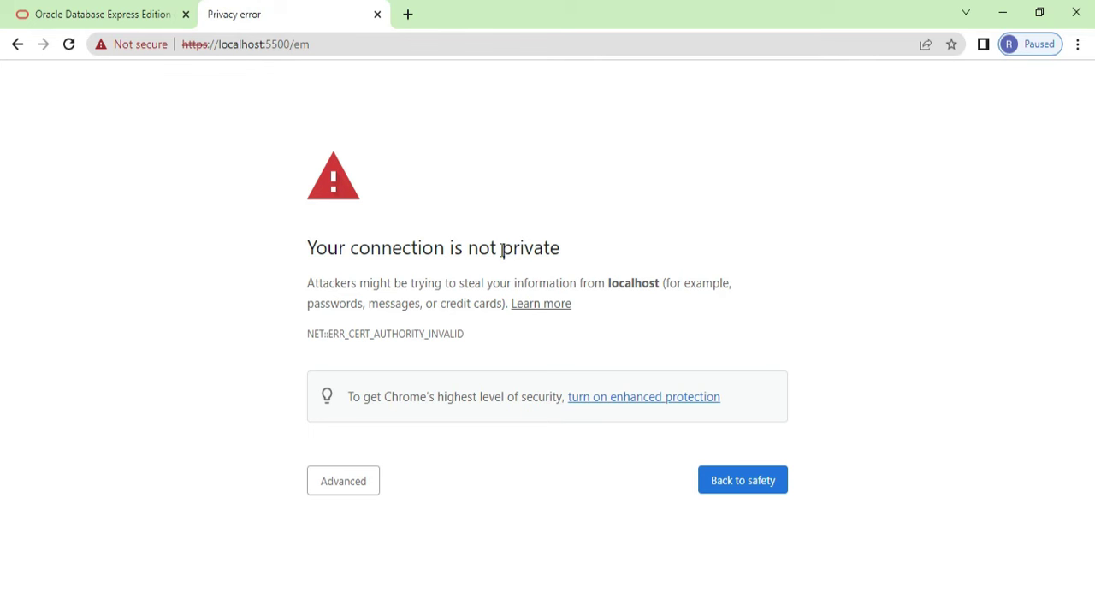
# Step: Proceed past the certificate warning to the localhost EM Express sign-in page
pyautogui.click(343, 480)
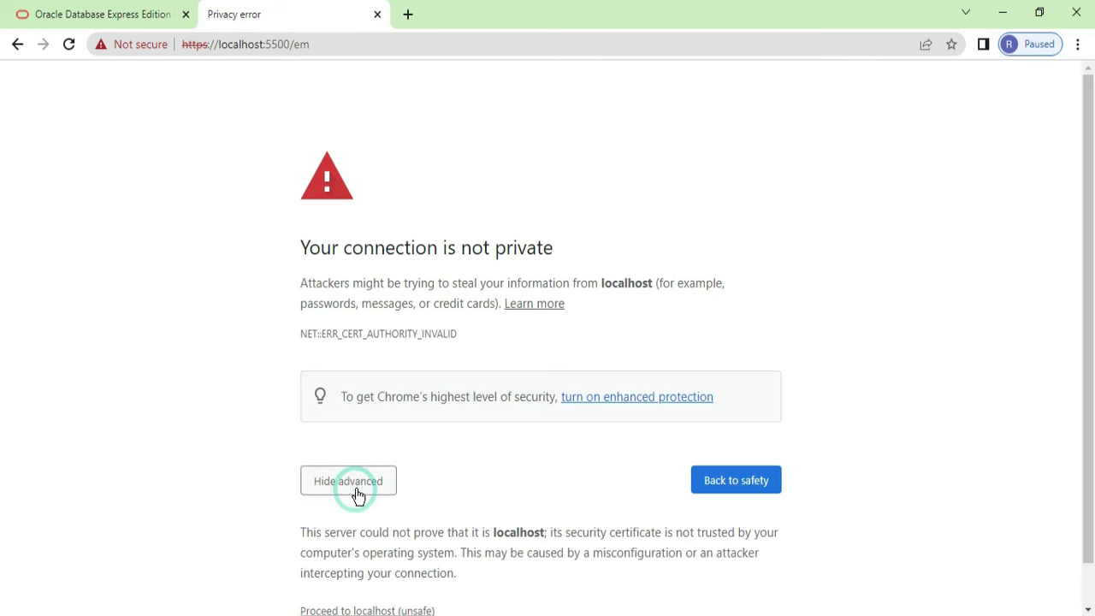
pyautogui.scroll(-1, 378, 497)
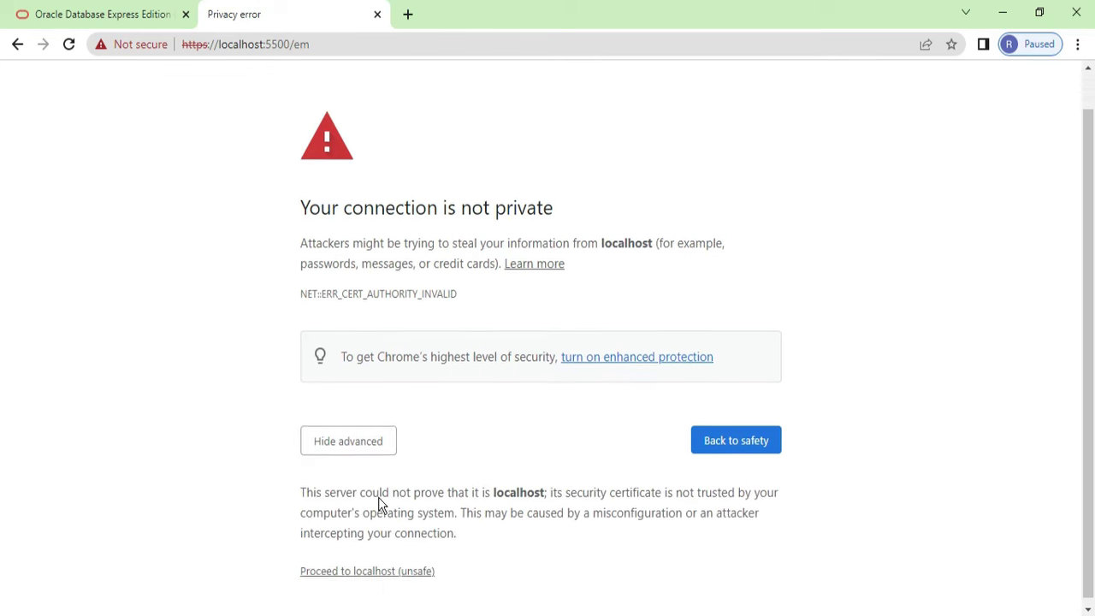
pyautogui.click(401, 567)
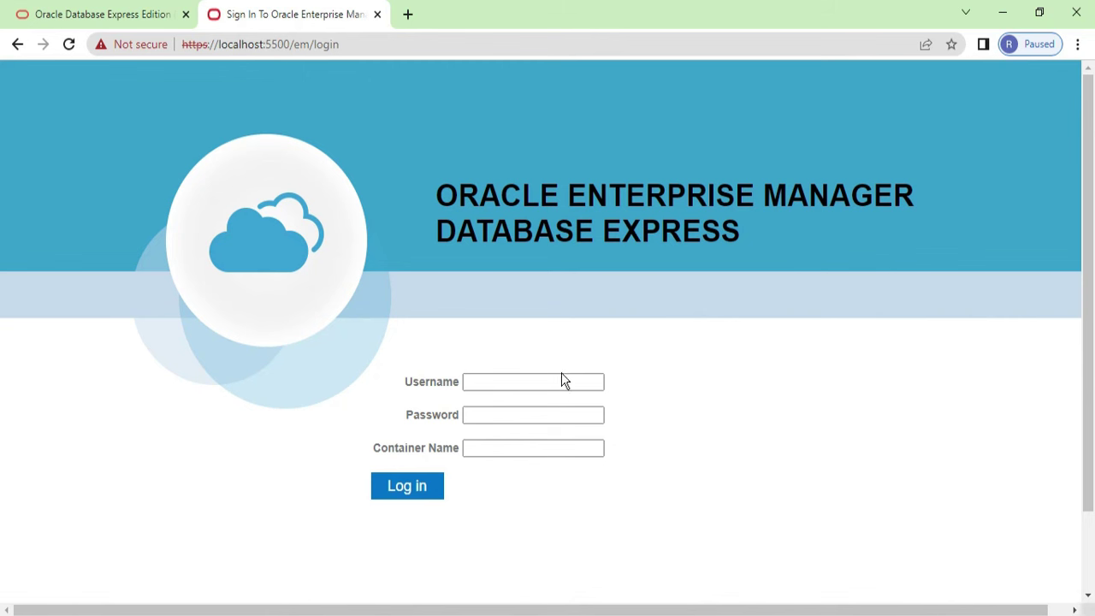
# Step: Log in to EM Express as the system user with the account password
pyautogui.scroll(-1, 522, 442)
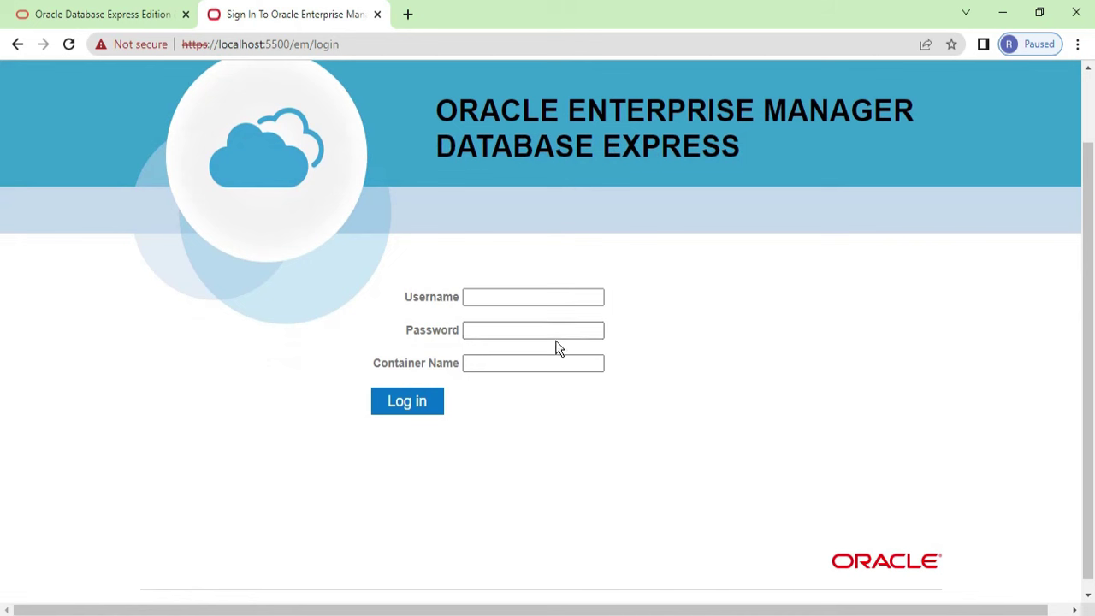
pyautogui.click(533, 292)
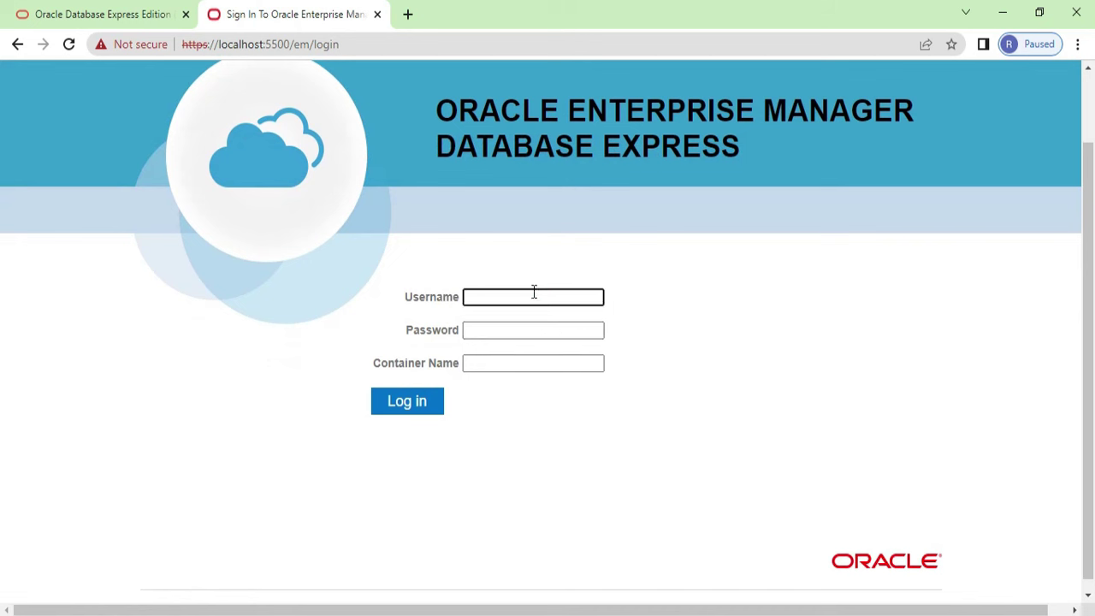
pyautogui.write('system')
pyautogui.click(525, 328)
pyautogui.write('oracle')
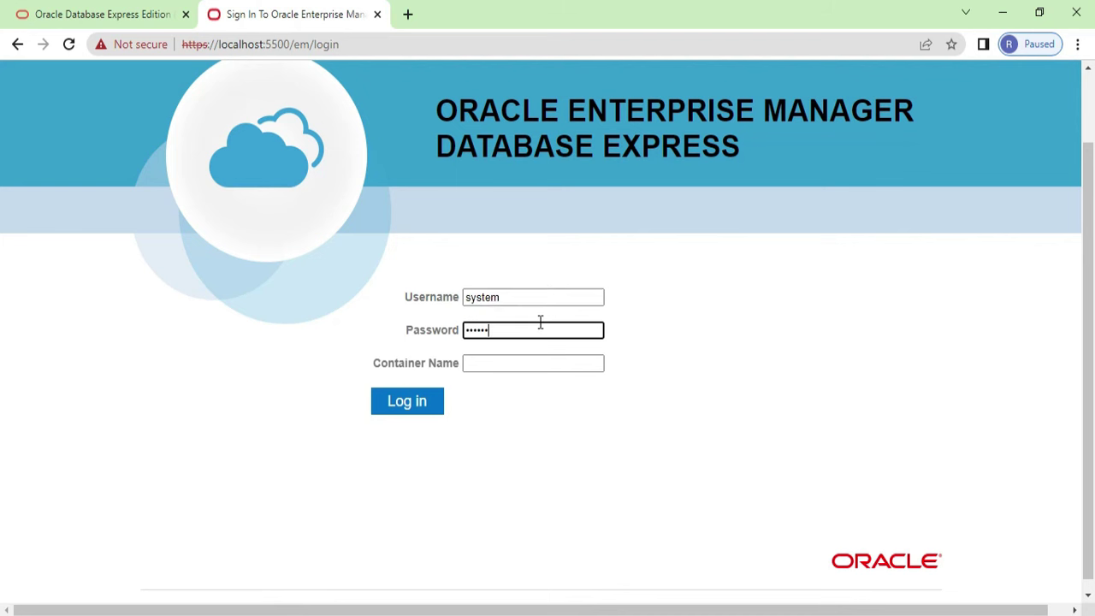
pyautogui.click(413, 397)
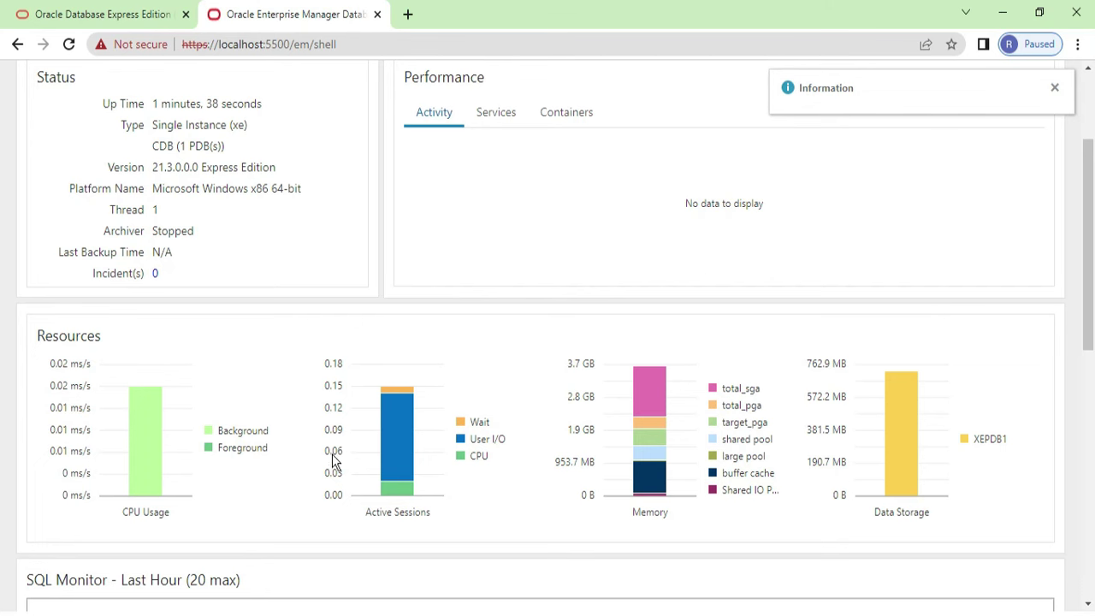
pyautogui.scroll(-1, 334, 462)
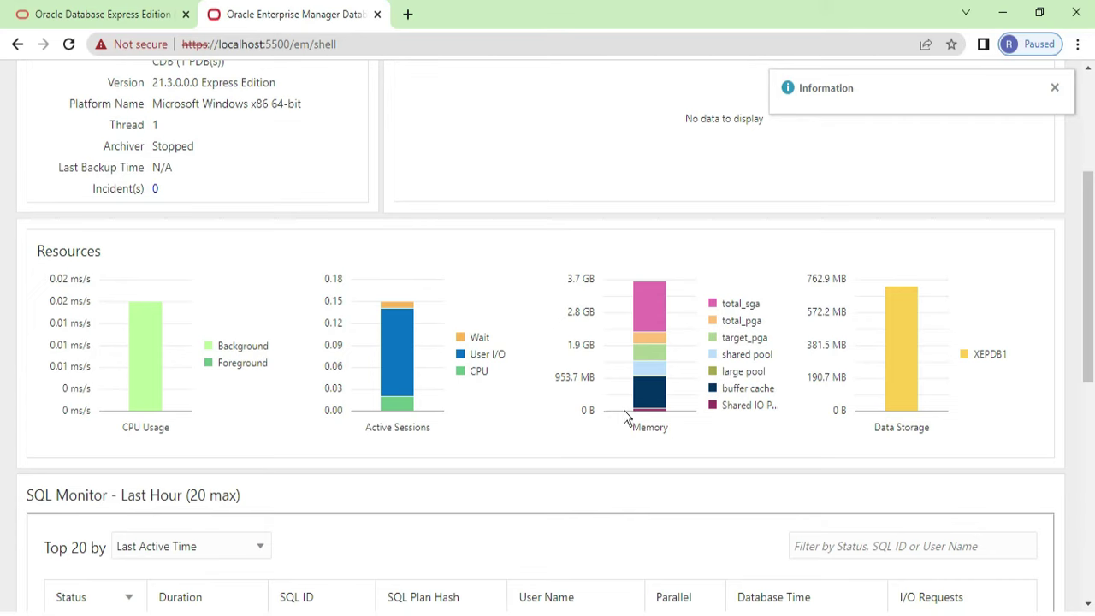
pyautogui.scroll(-2, 668, 419)
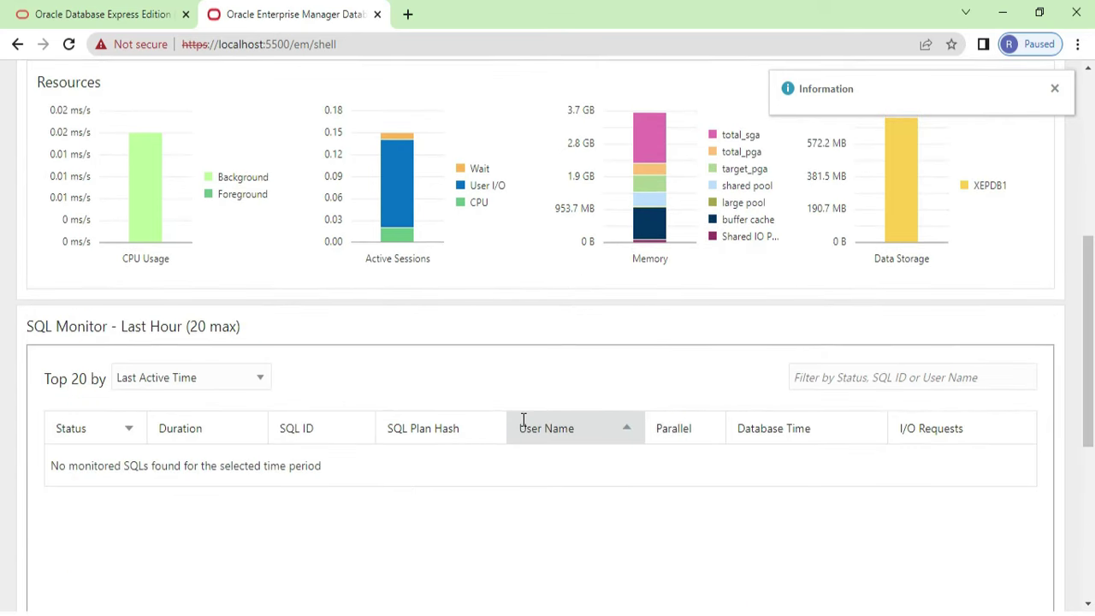